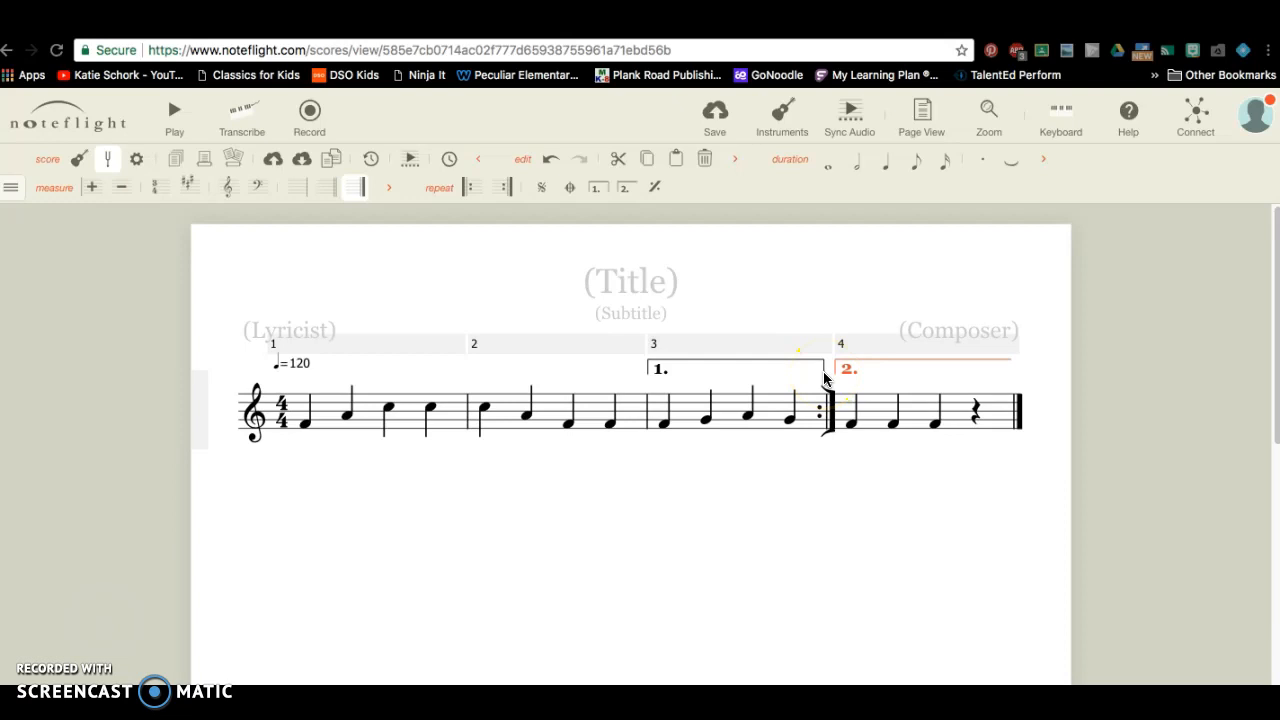
Delete the first and second ending brackets over measures 3 and 4.
click(808, 363)
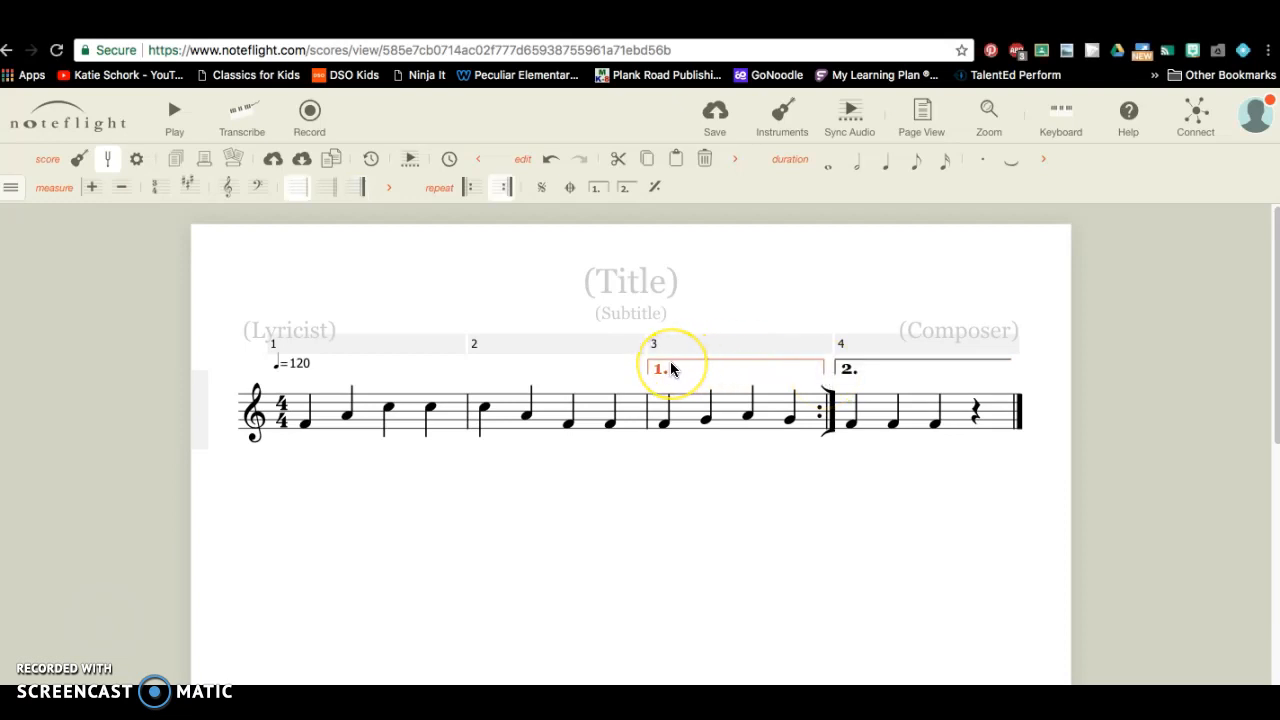
key(Delete)
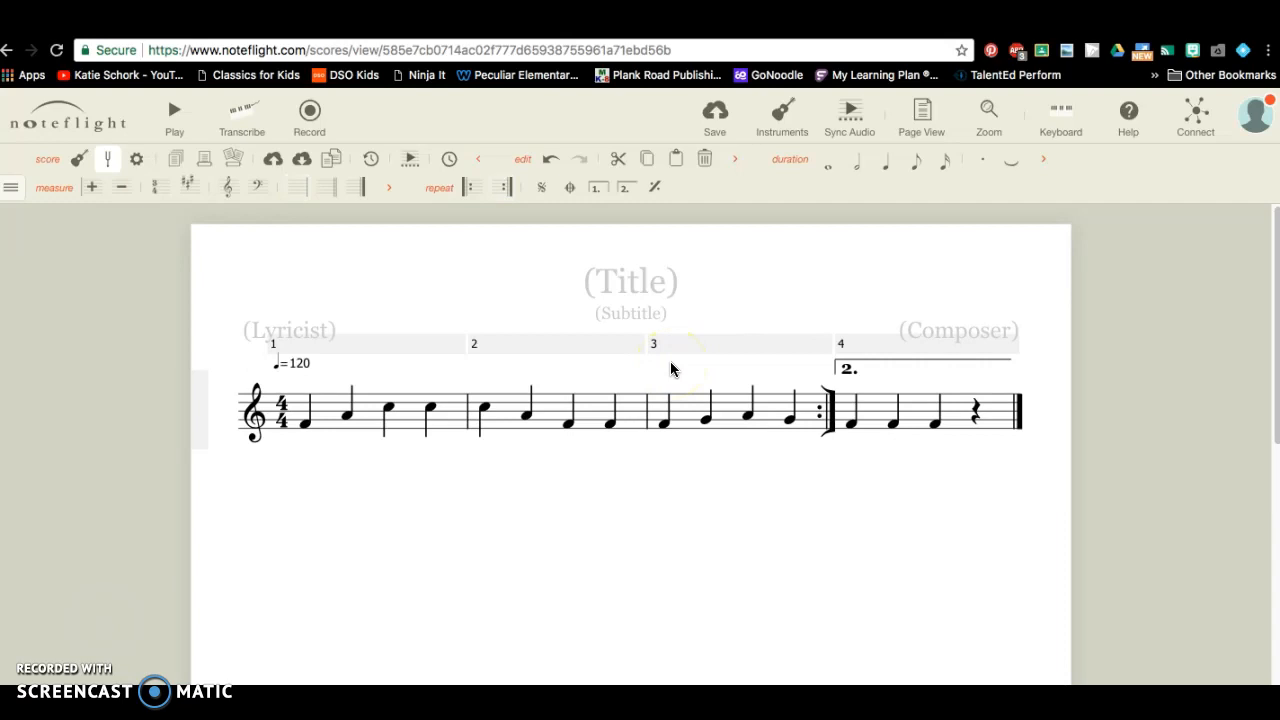
click(869, 366)
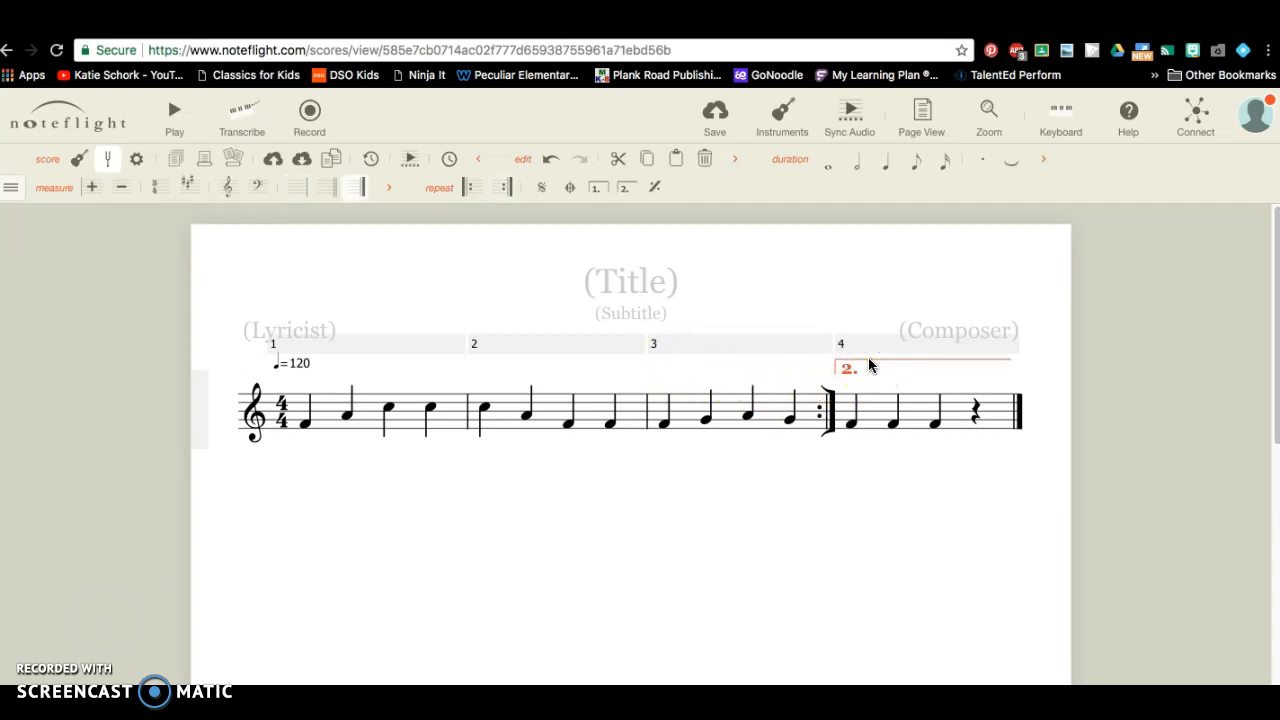
key(Delete)
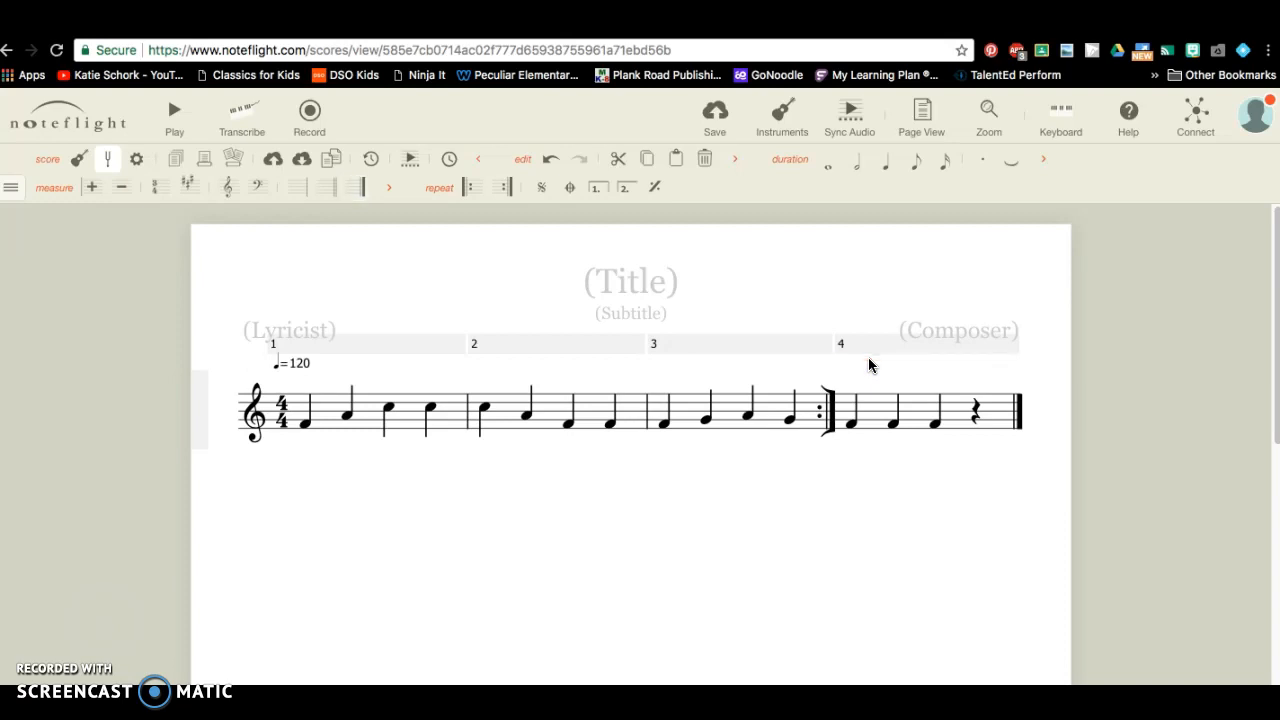
Turn the end-repeat barline after measure 3 into a plain barline.
click(830, 416)
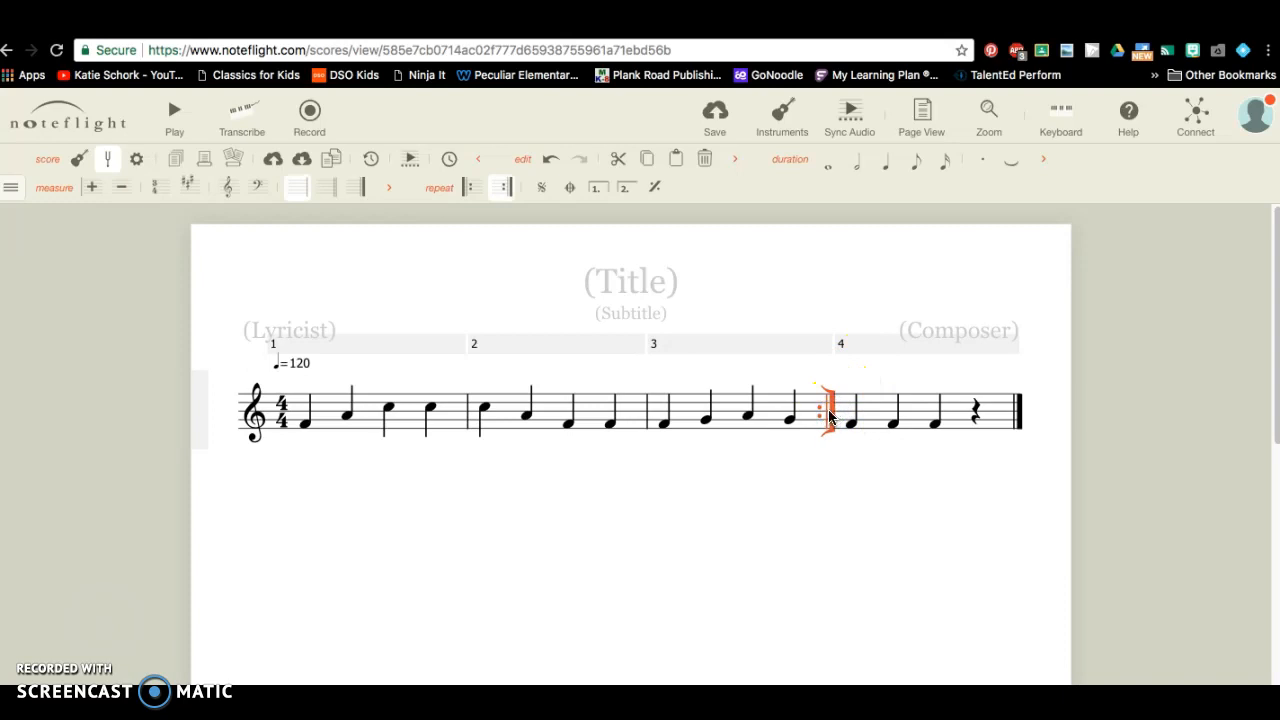
click(362, 194)
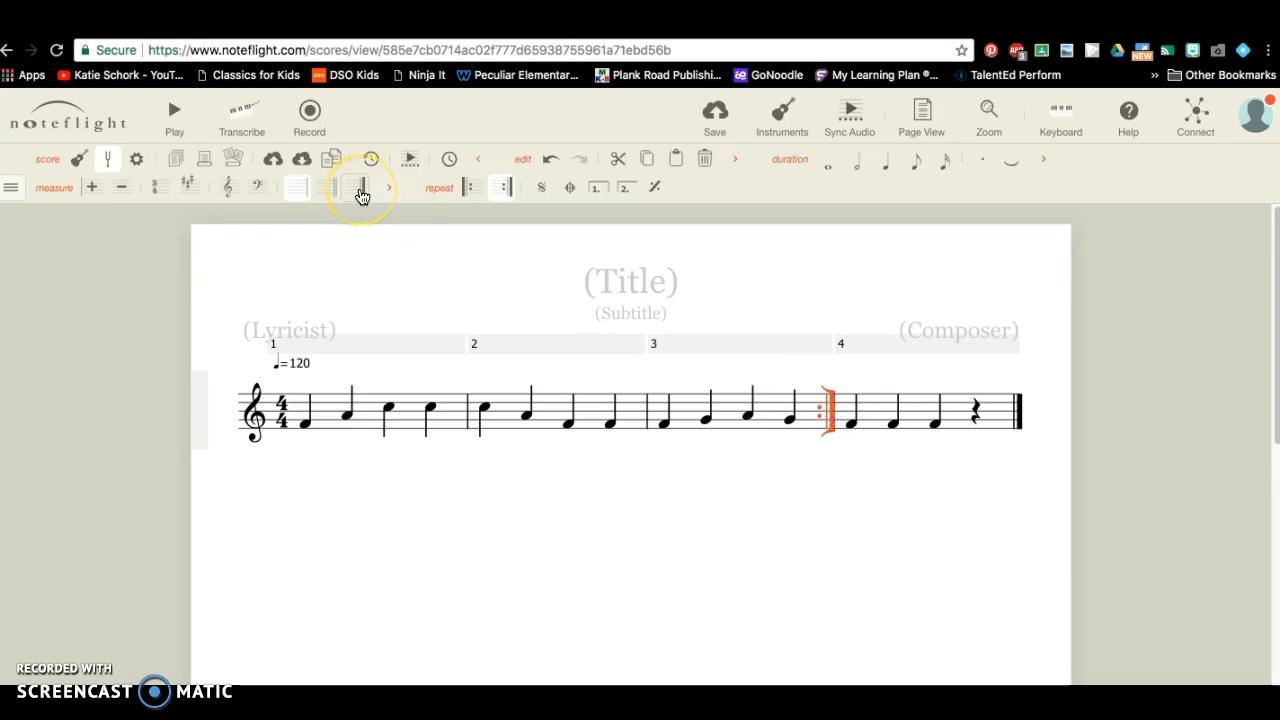
click(306, 197)
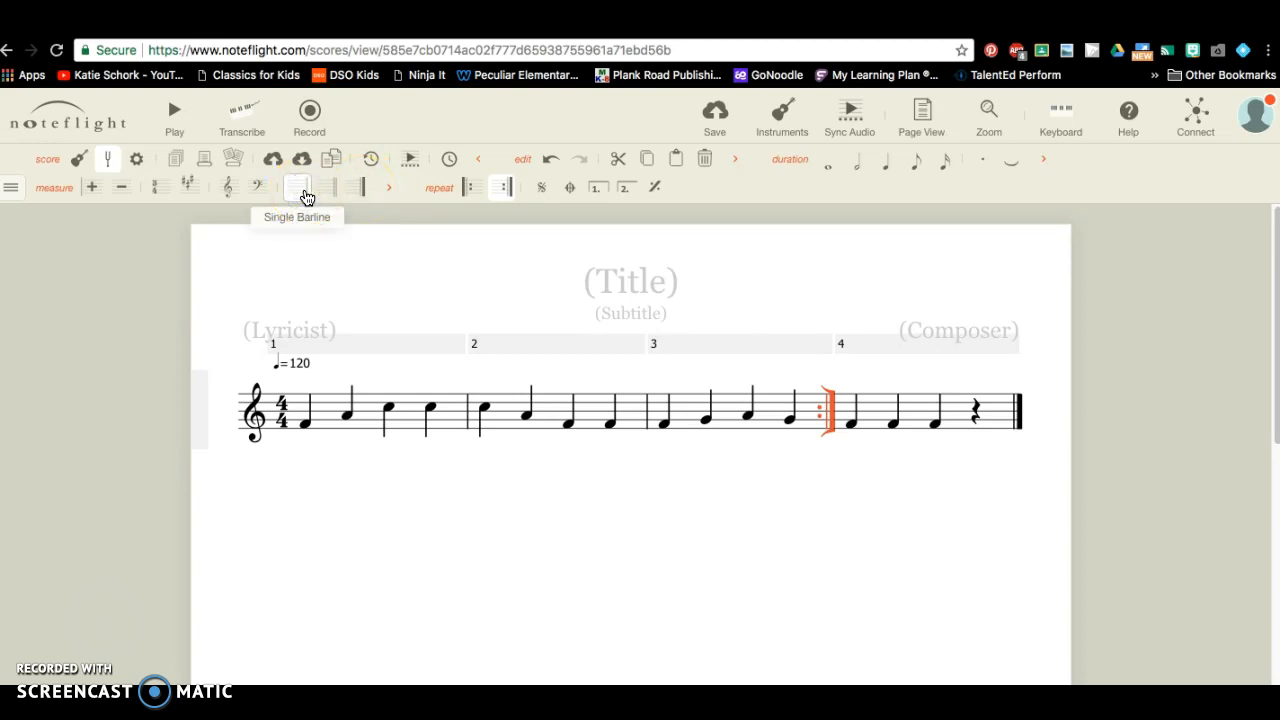
click(303, 190)
click(307, 191)
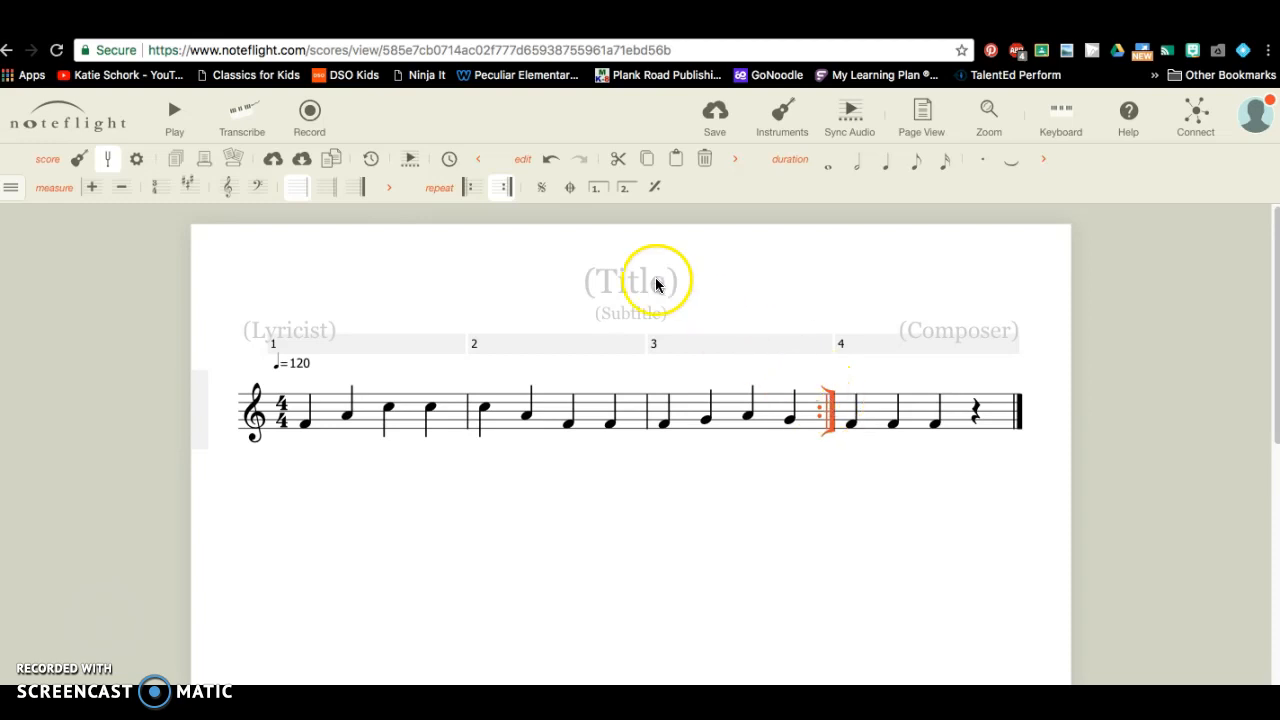
click(508, 190)
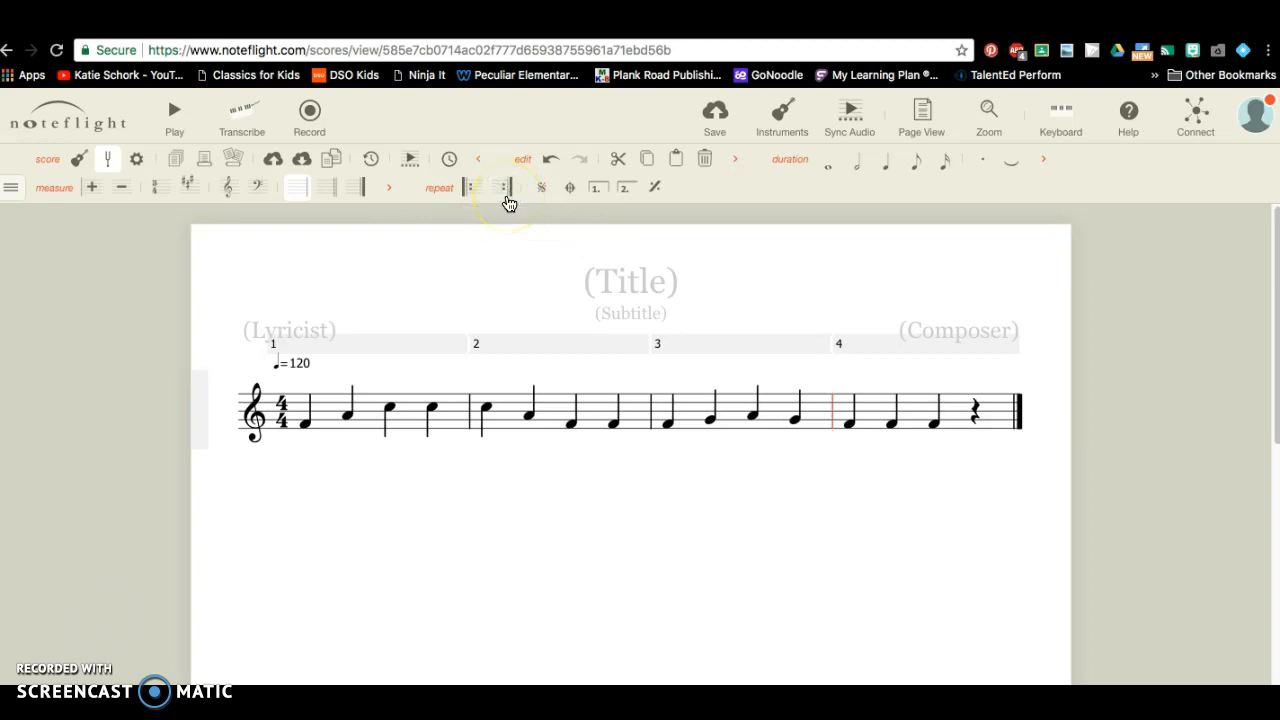
click(505, 191)
click(509, 195)
click(505, 193)
click(507, 203)
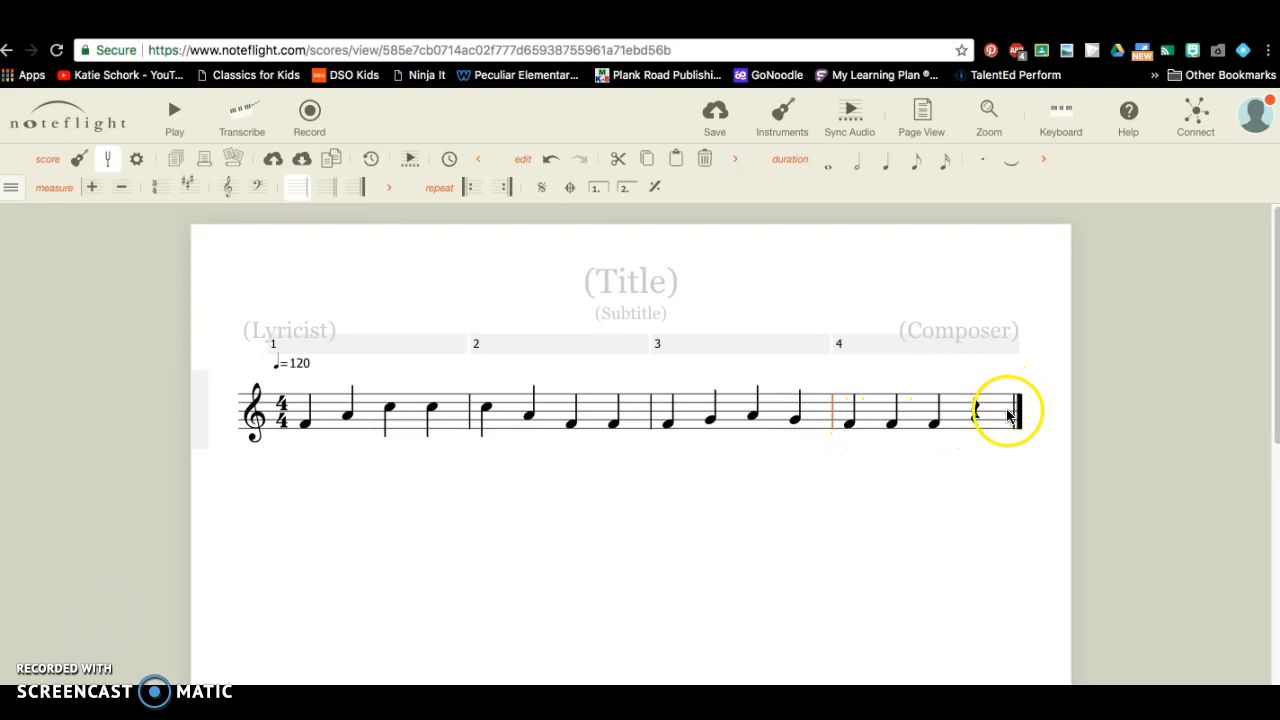
Append an empty whole-rest measure 5 after measure 4.
click(1019, 405)
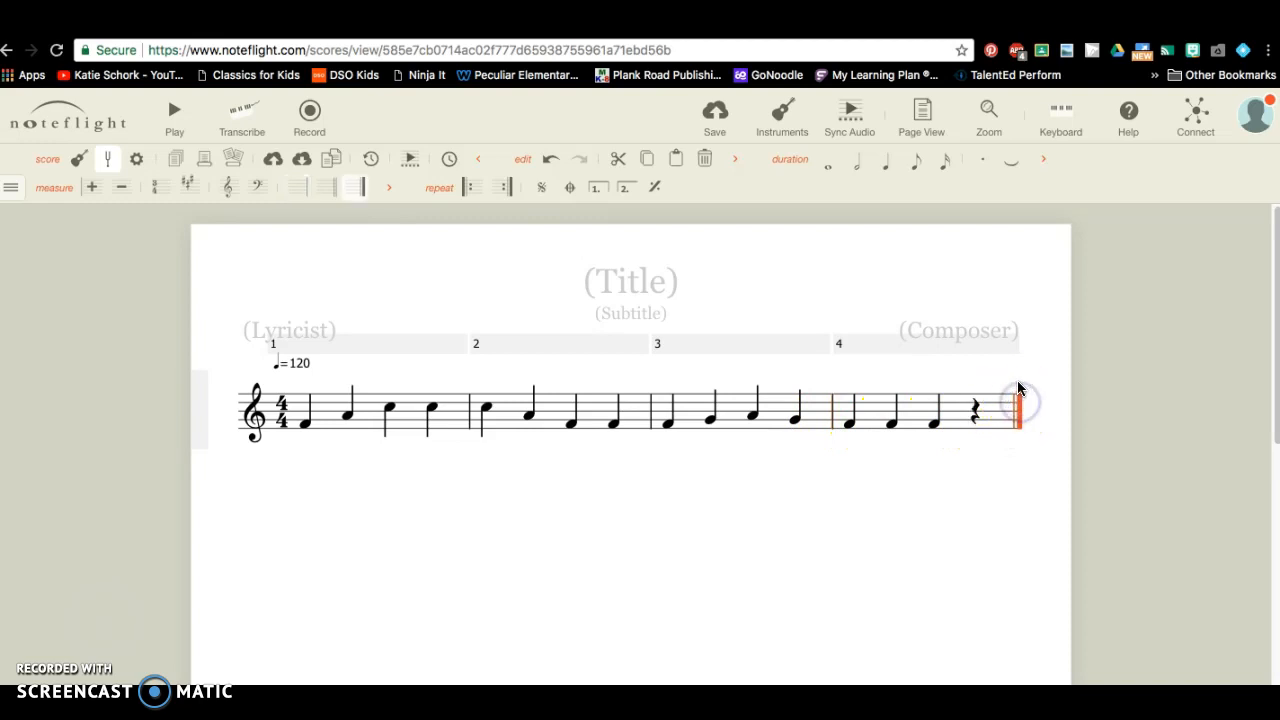
click(1001, 461)
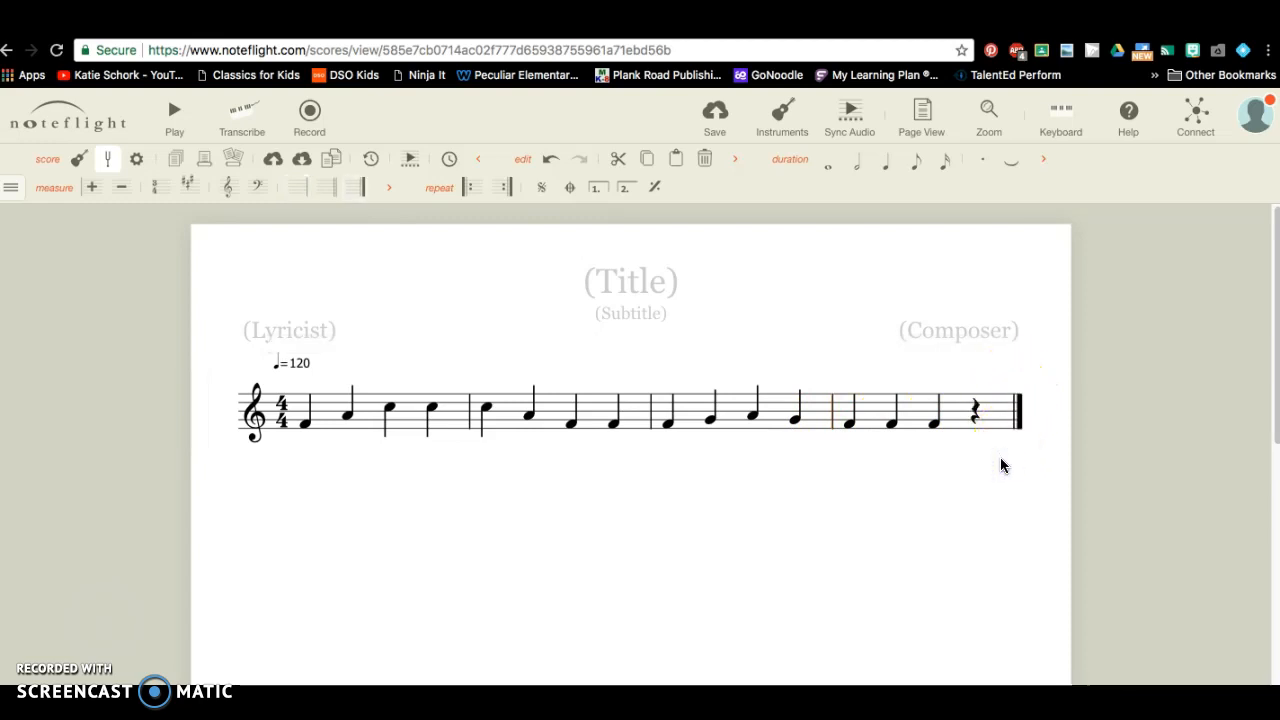
click(1003, 410)
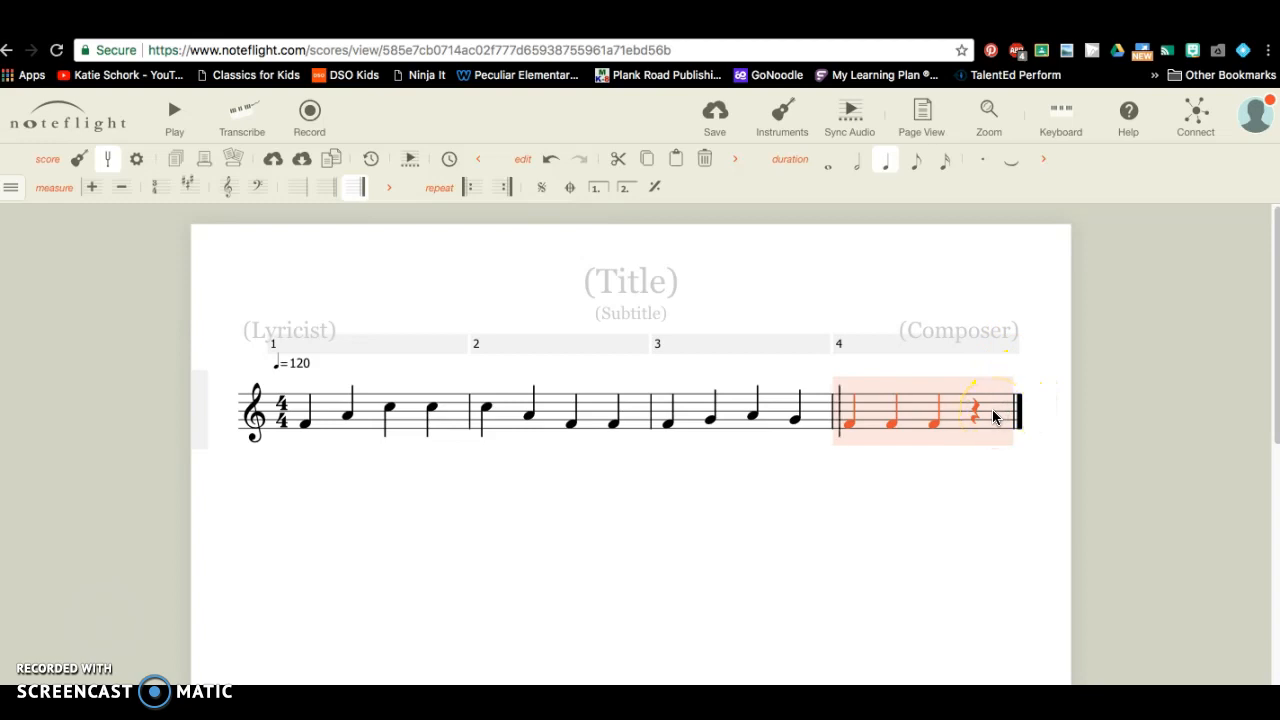
click(93, 193)
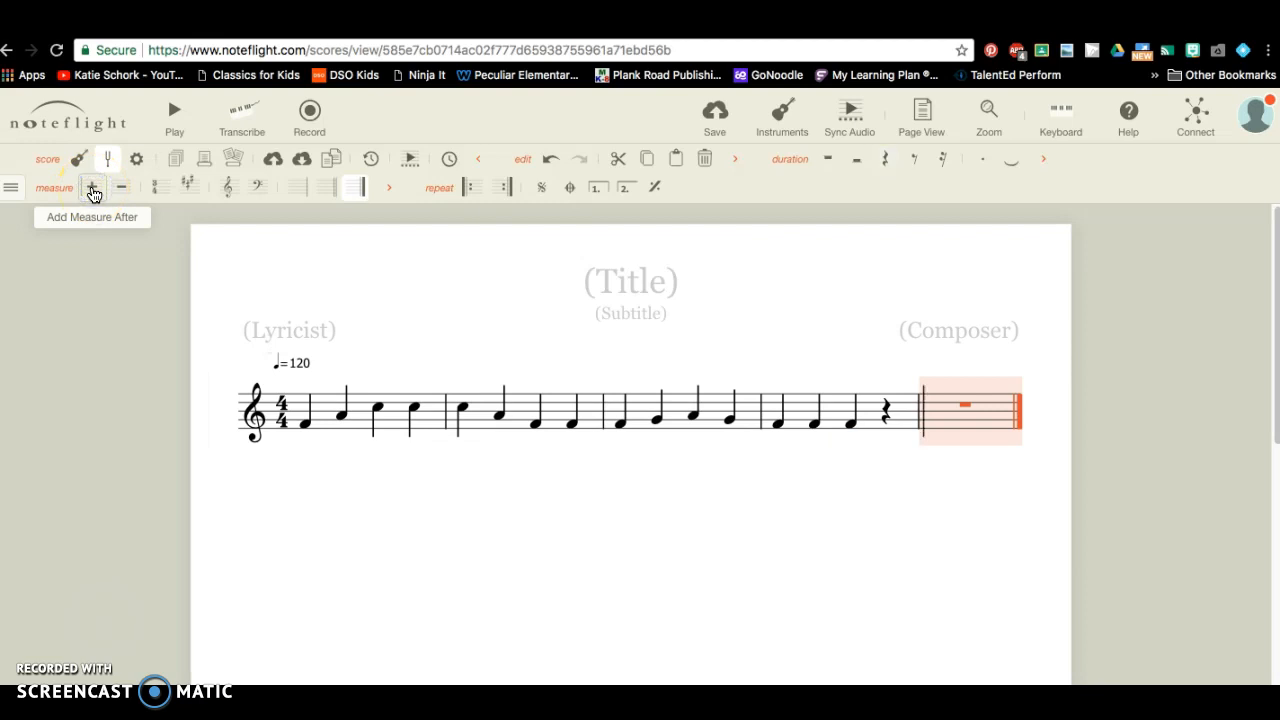
Add three more empty measures so the score runs to measure 8.
click(93, 193)
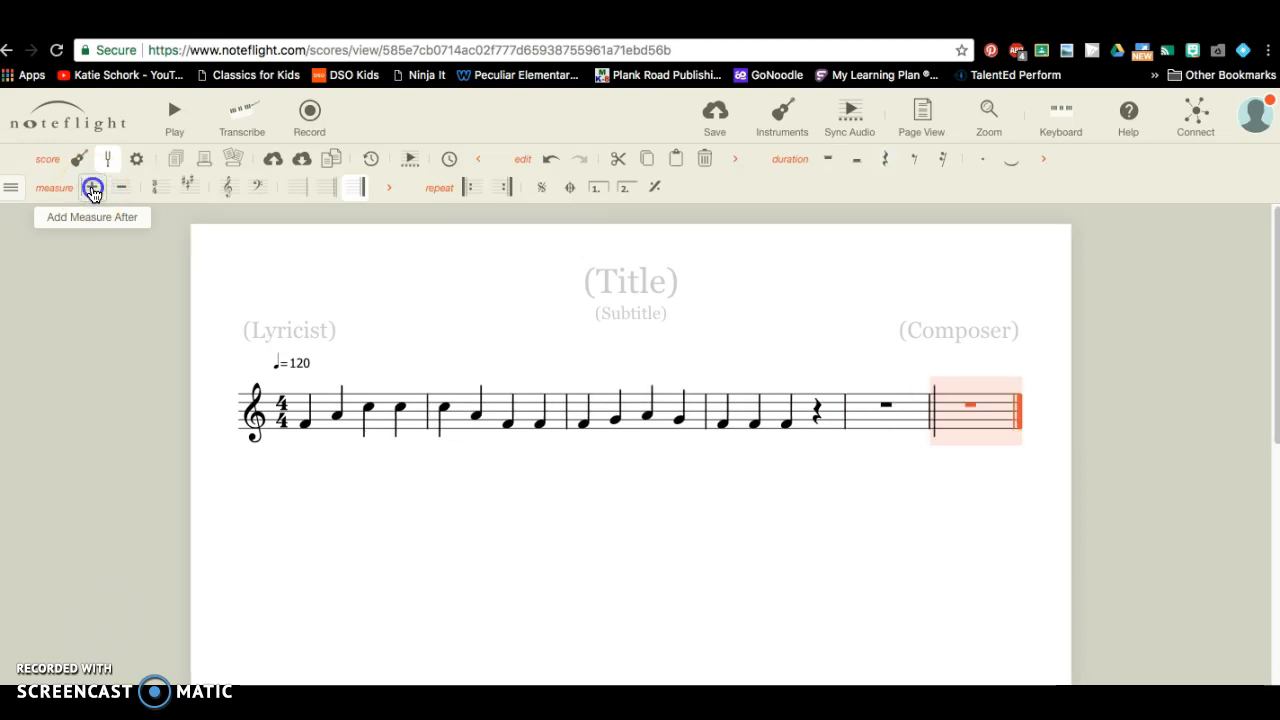
click(93, 189)
click(93, 189)
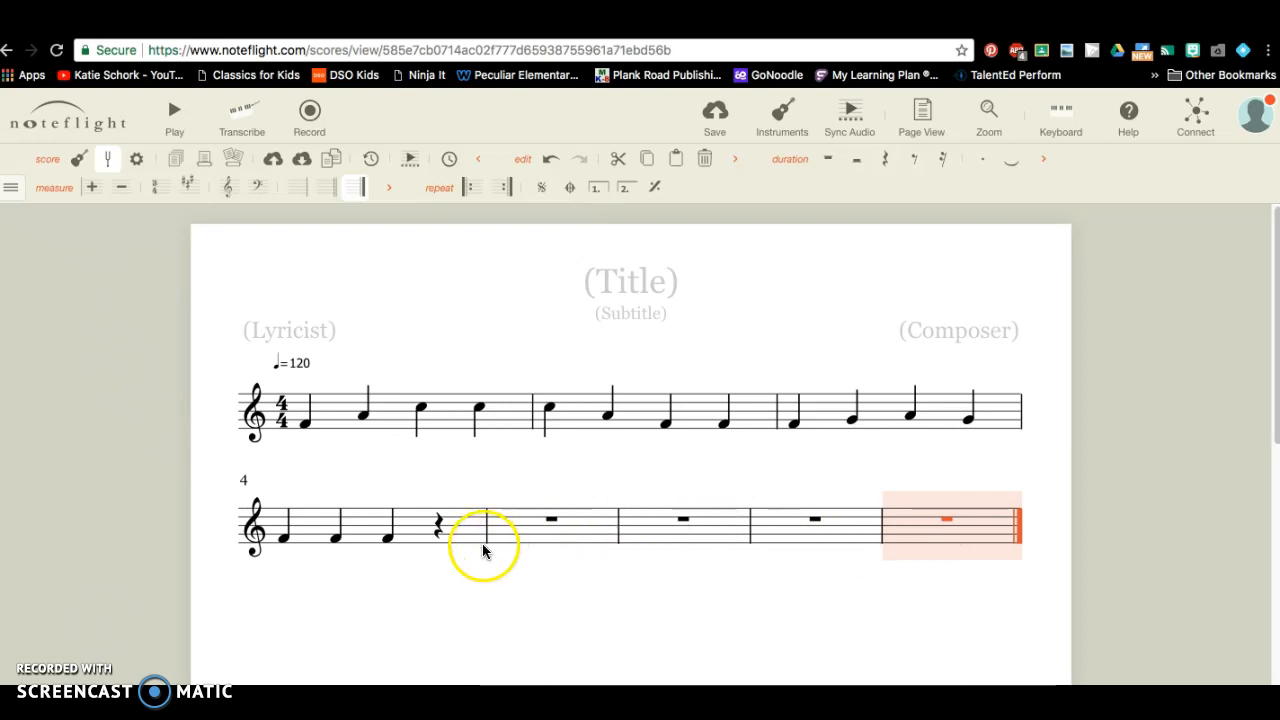
Enter quarter notes in measures 5 and 6, including an F on beat 3 of measure 5.
click(527, 530)
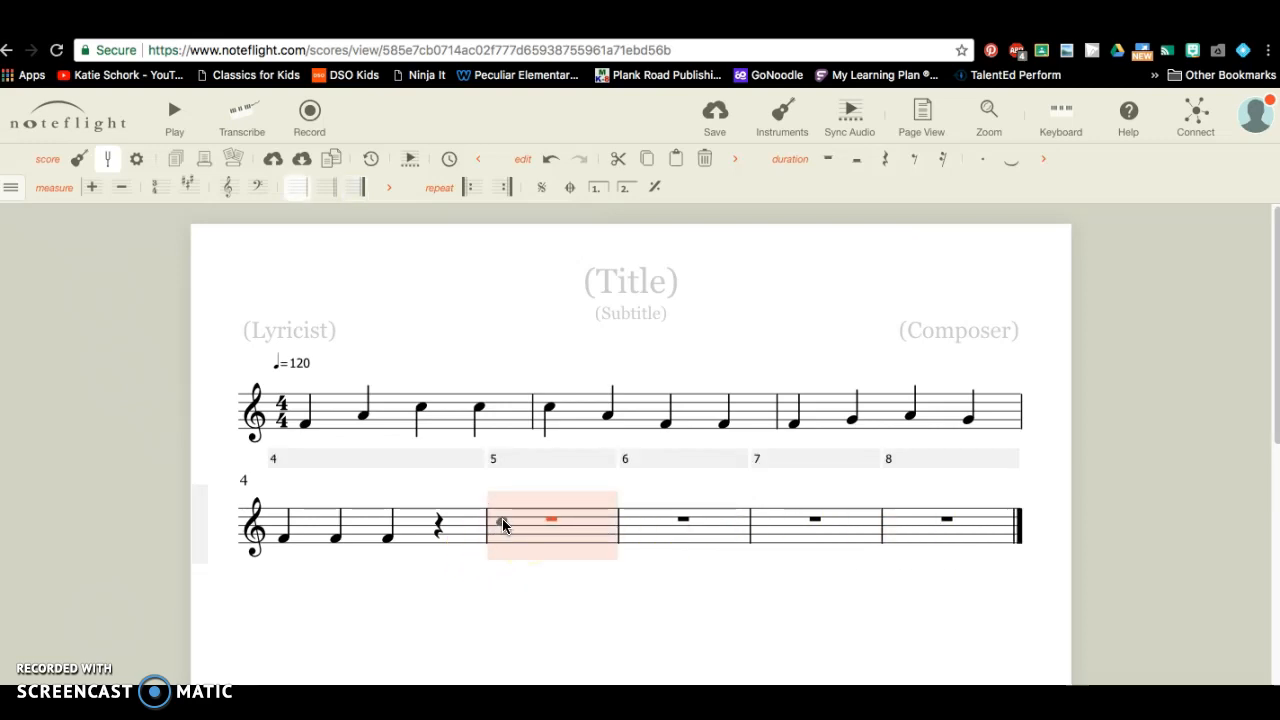
click(530, 524)
click(533, 532)
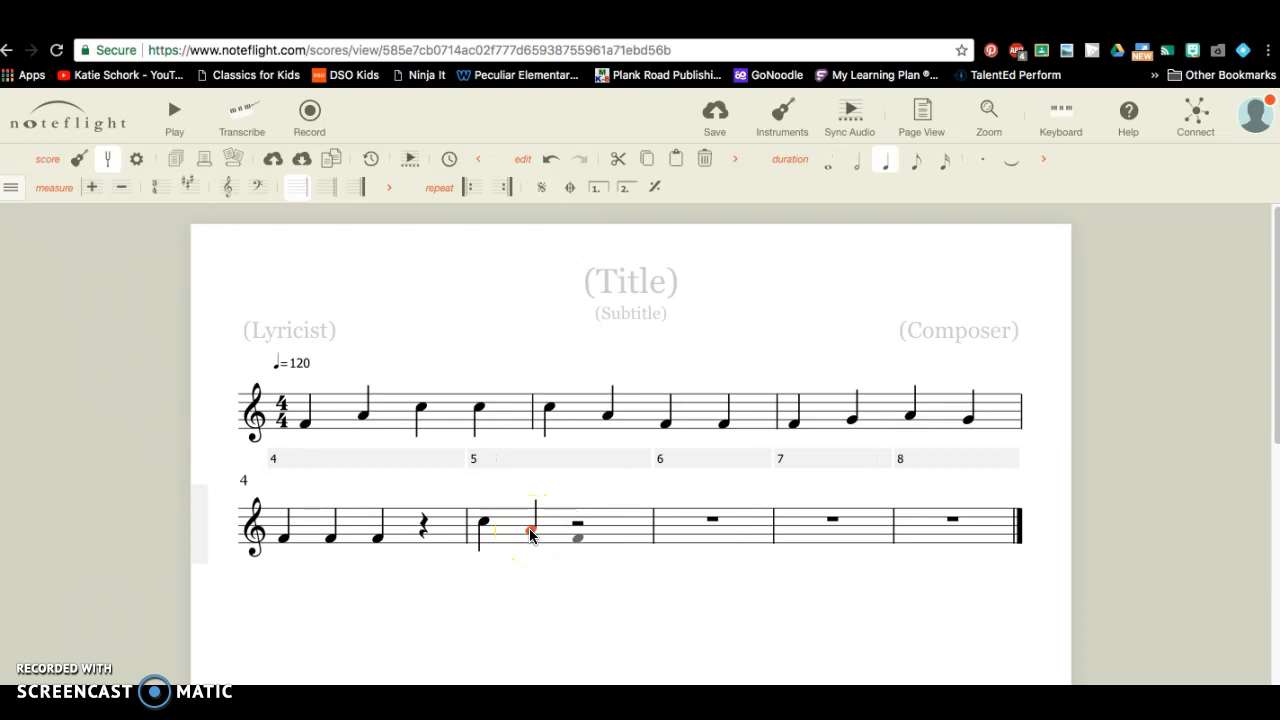
key(f)
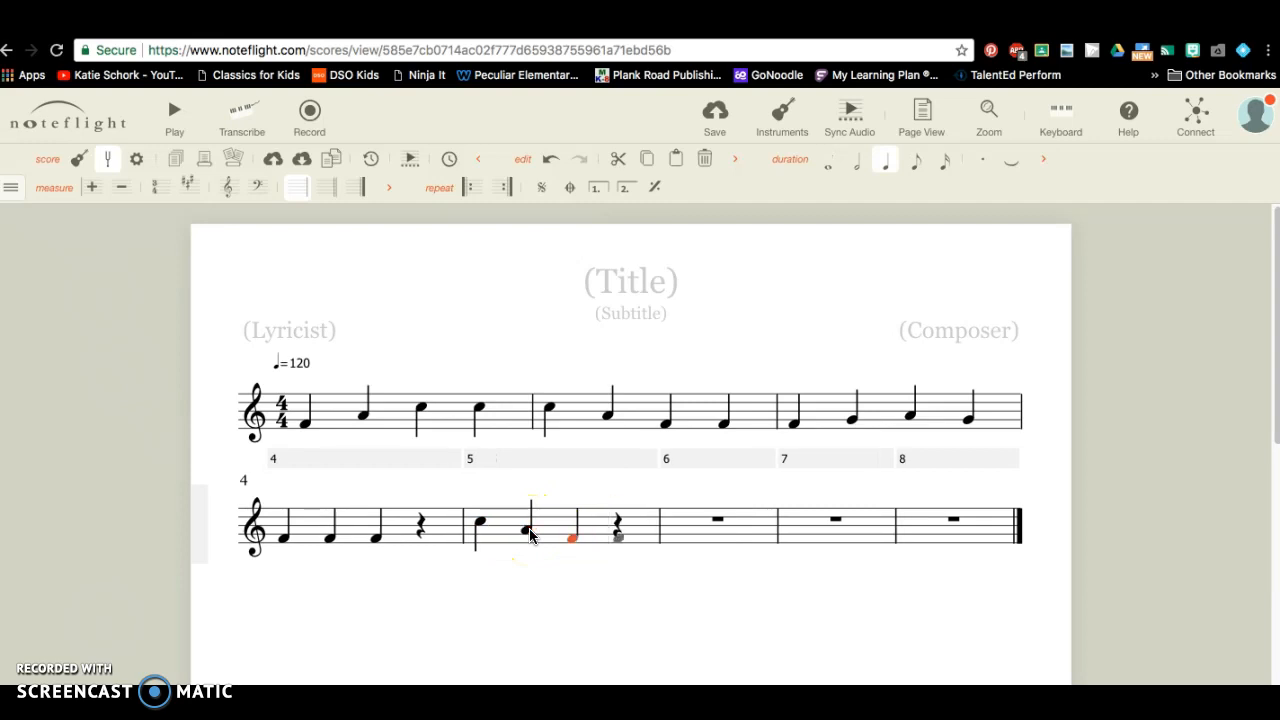
click(620, 536)
click(680, 532)
click(580, 530)
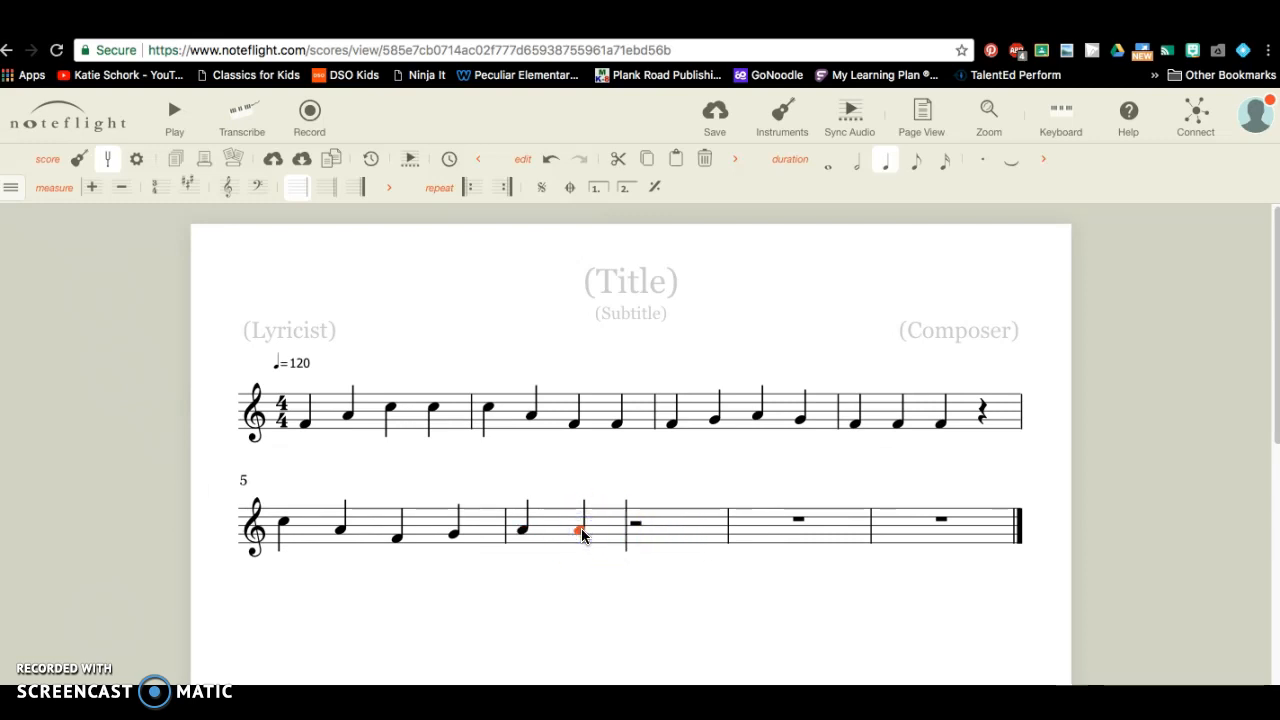
Fill measure 7 with four quarter notes and begin measure 8 with quarter notes.
click(638, 532)
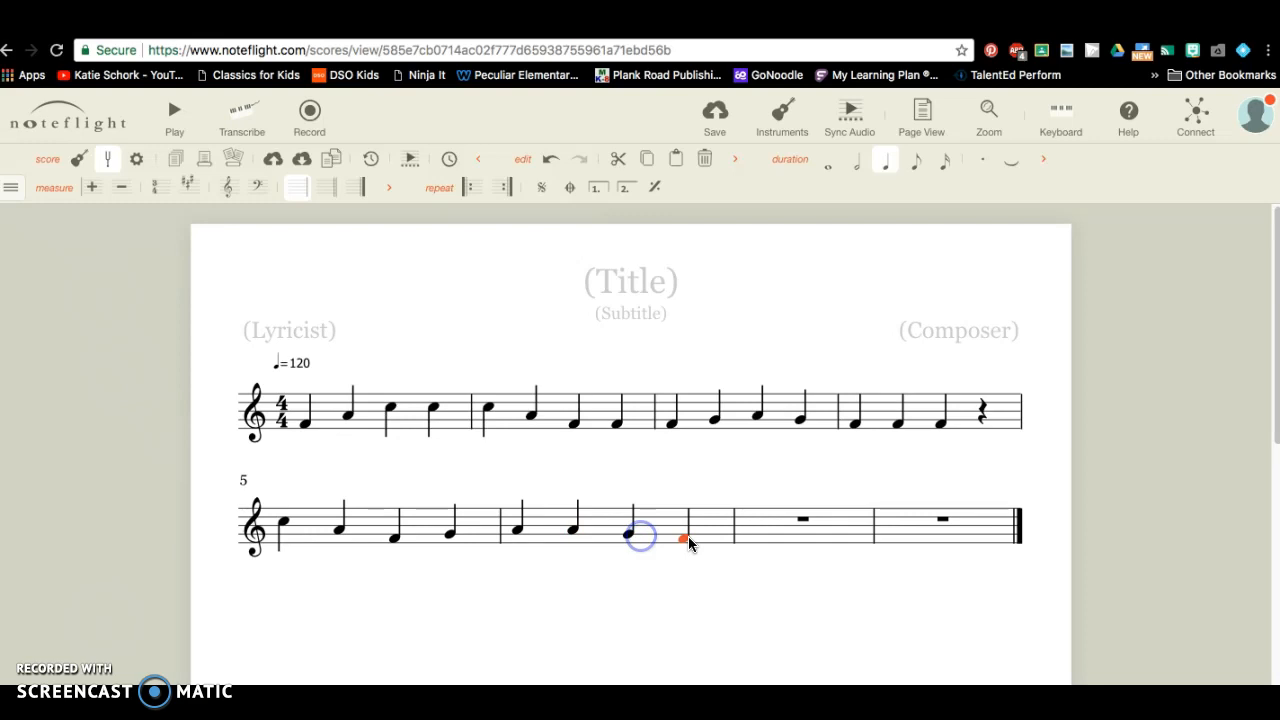
click(756, 535)
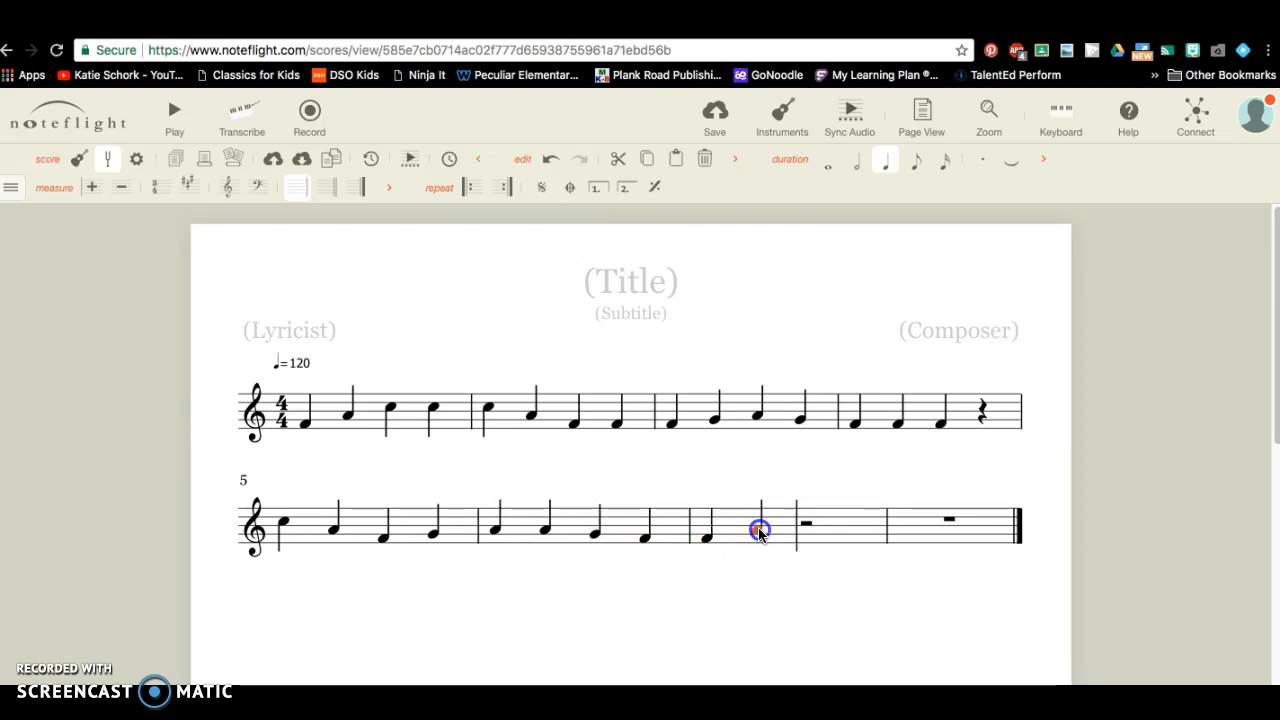
click(805, 521)
click(846, 527)
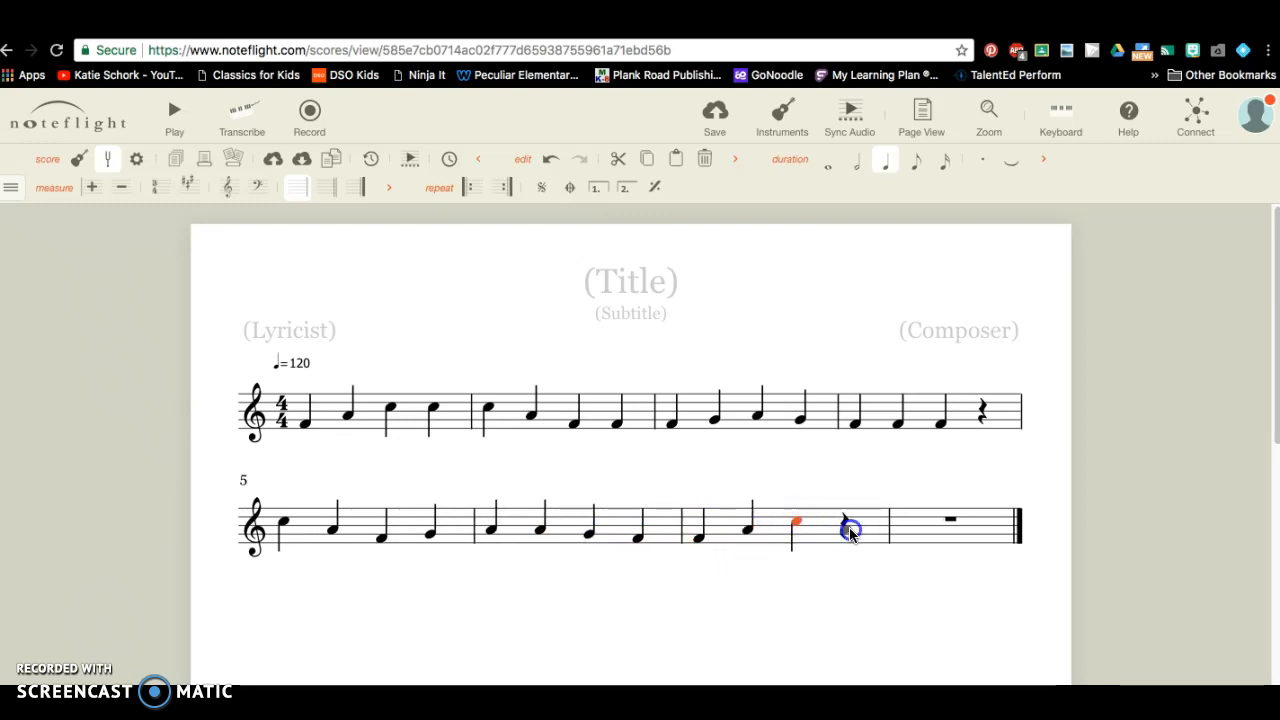
click(910, 537)
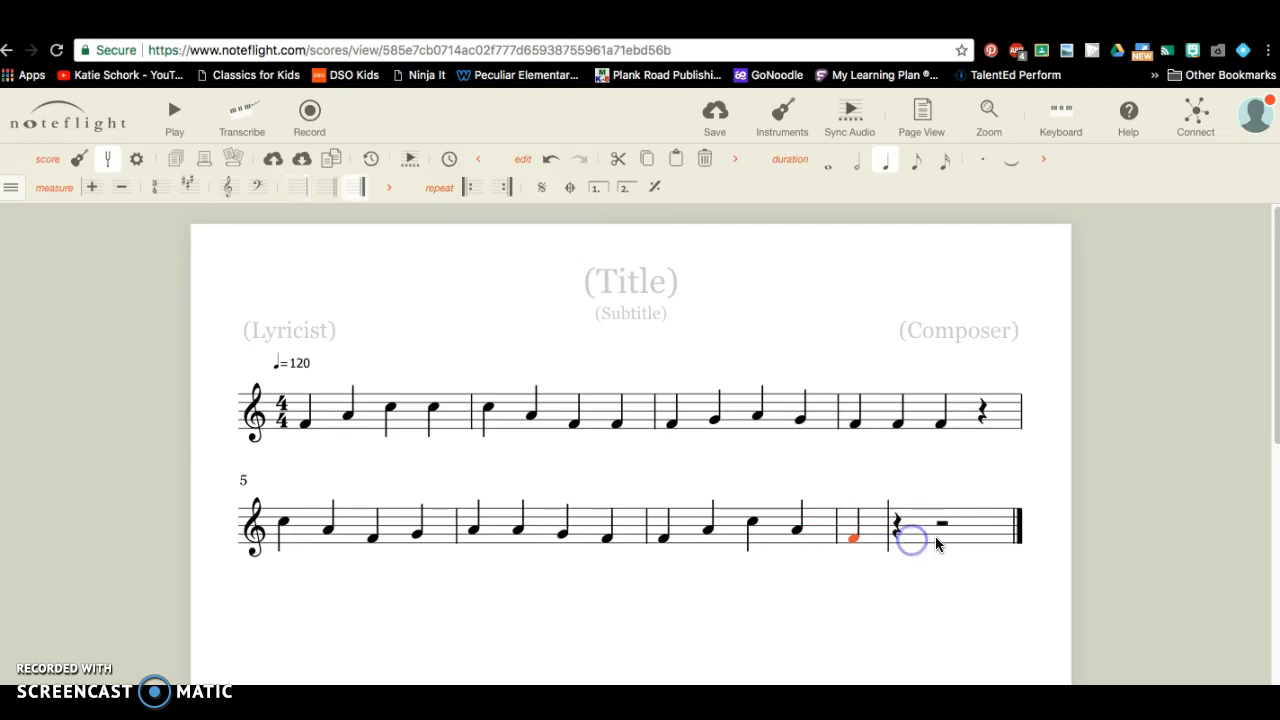
click(900, 537)
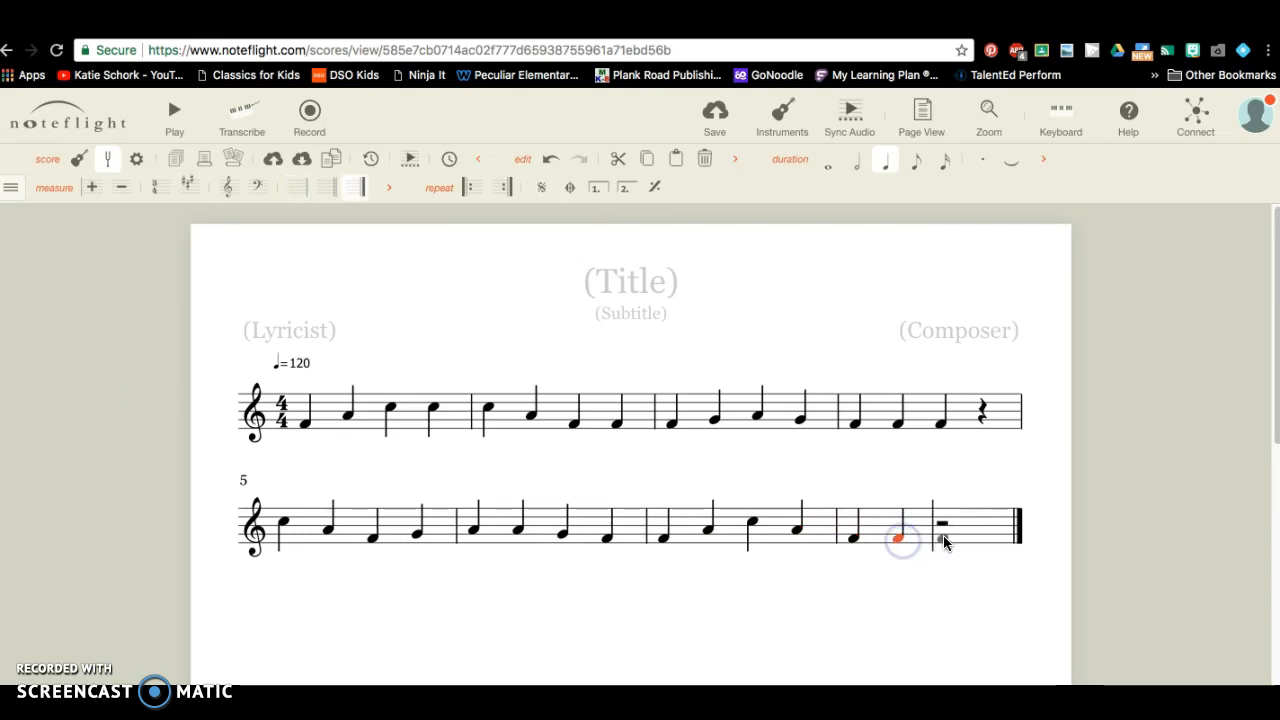
click(943, 535)
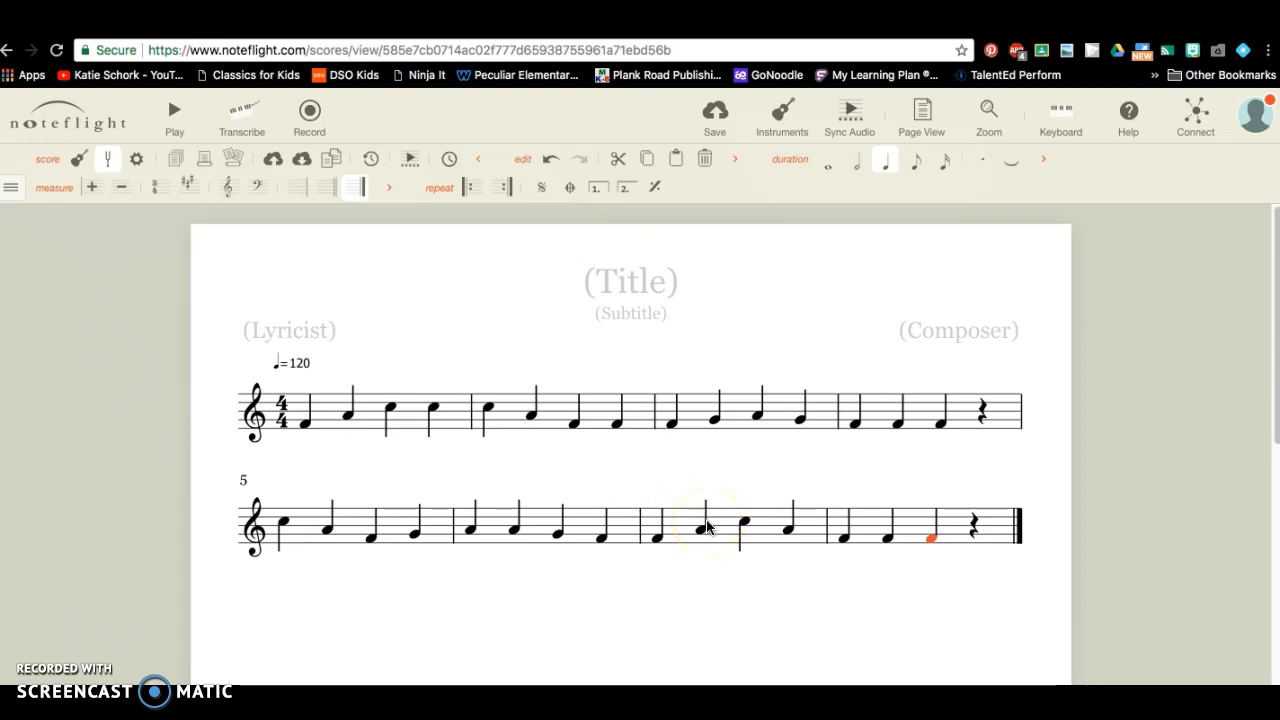
Add a coda sign above measure 7 and select it.
click(650, 525)
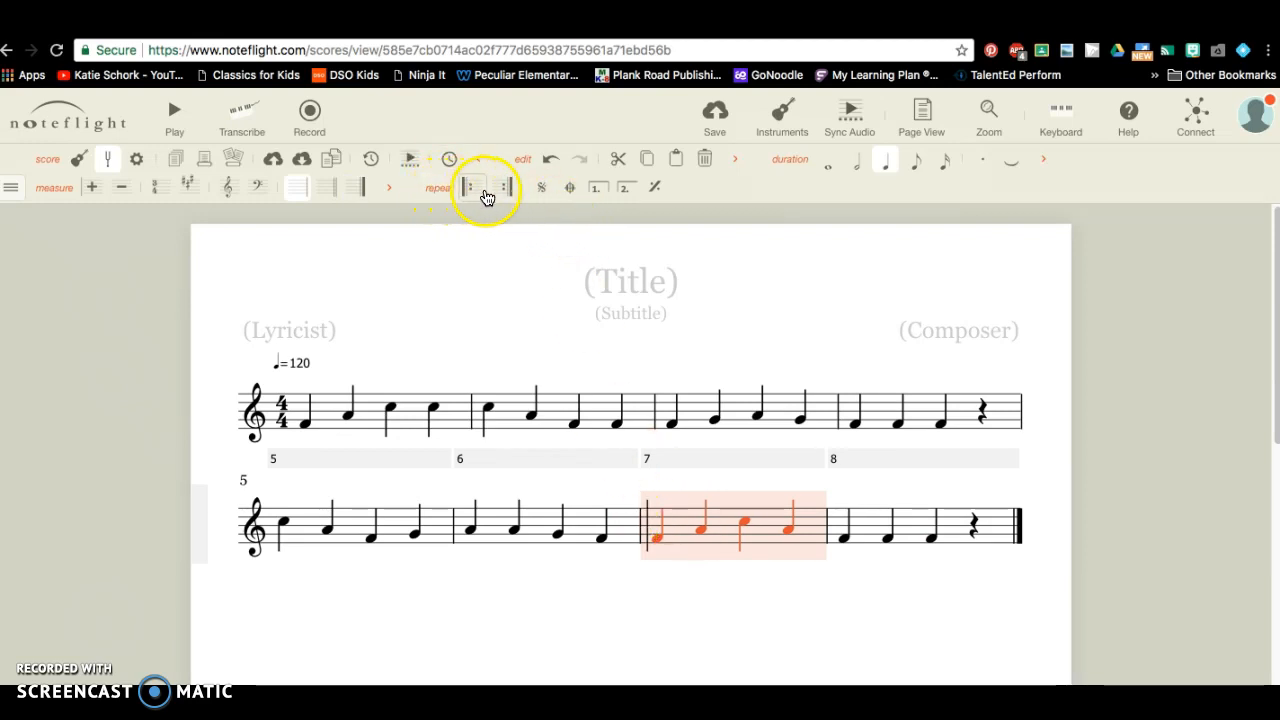
click(571, 192)
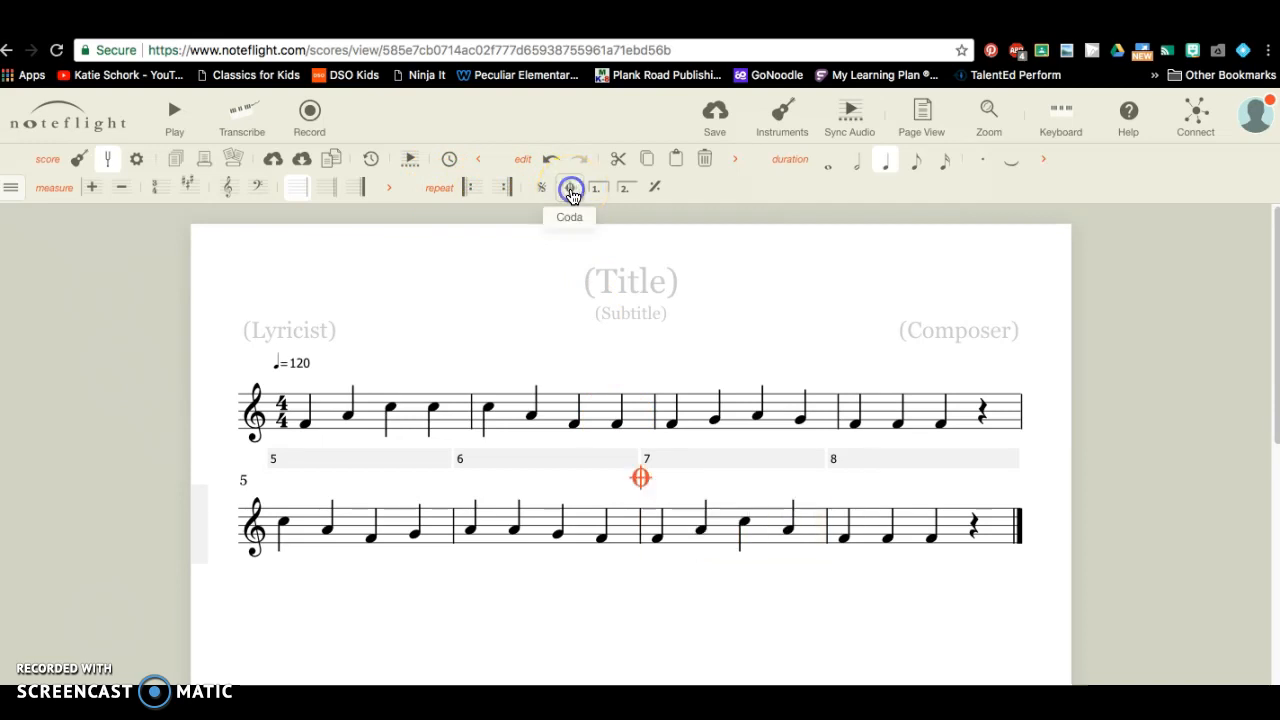
click(662, 489)
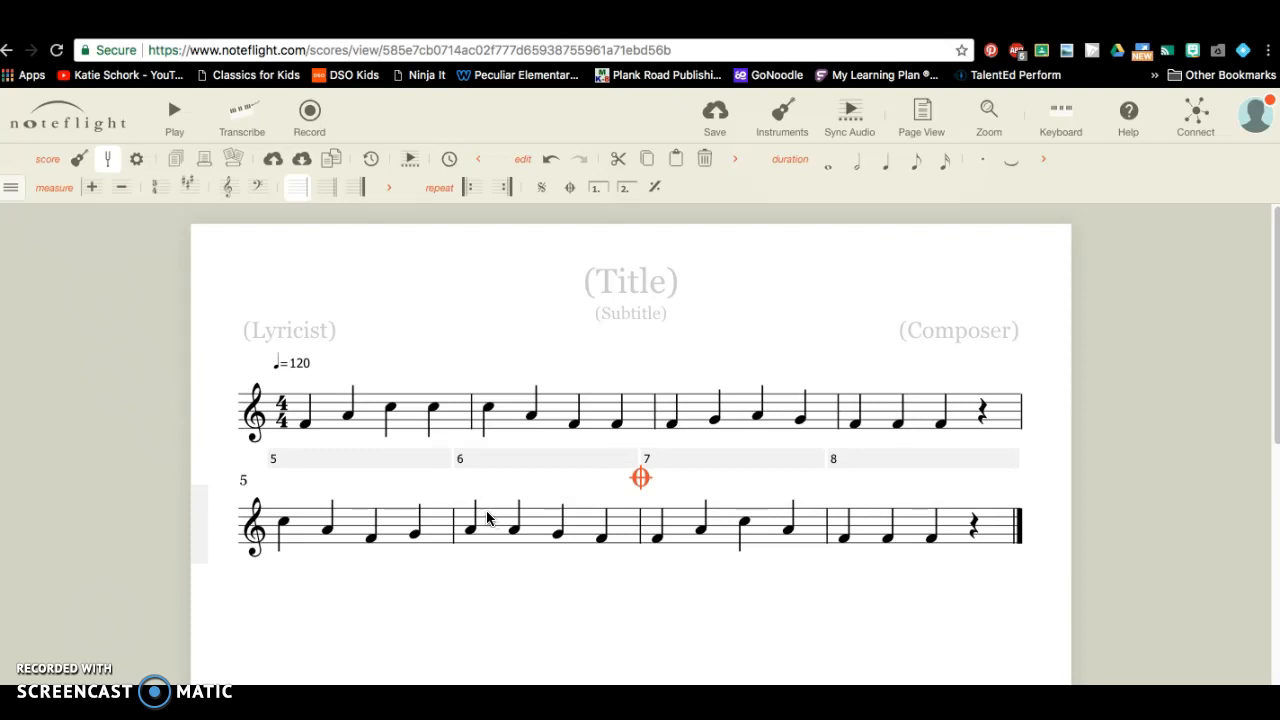
Attach the performance text 'D.C. al Coda' above measure 6.
click(541, 522)
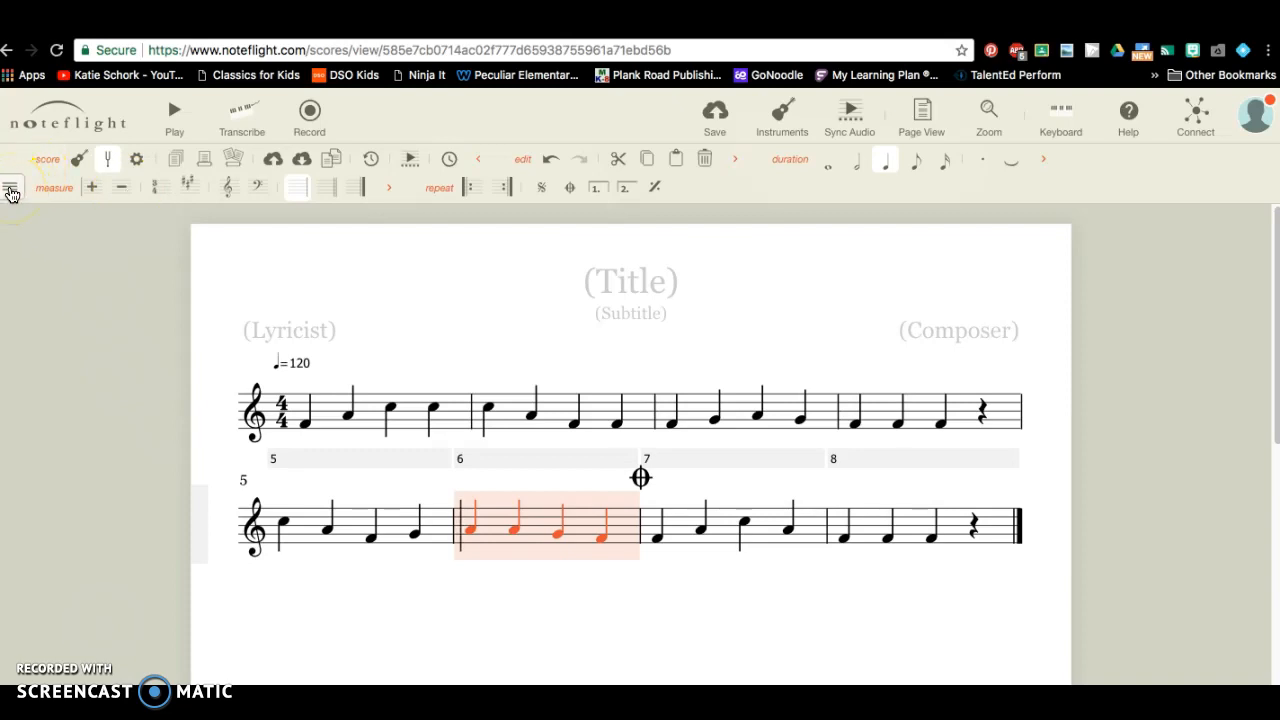
click(11, 193)
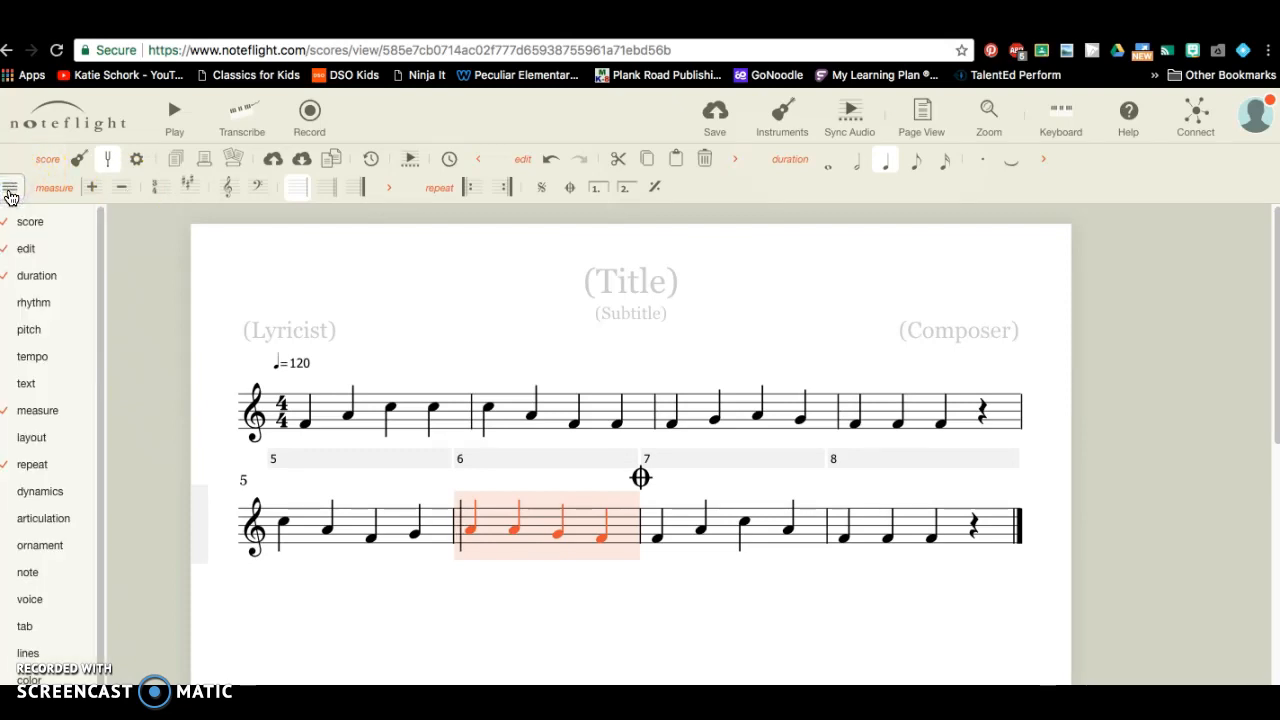
click(11, 225)
click(12, 250)
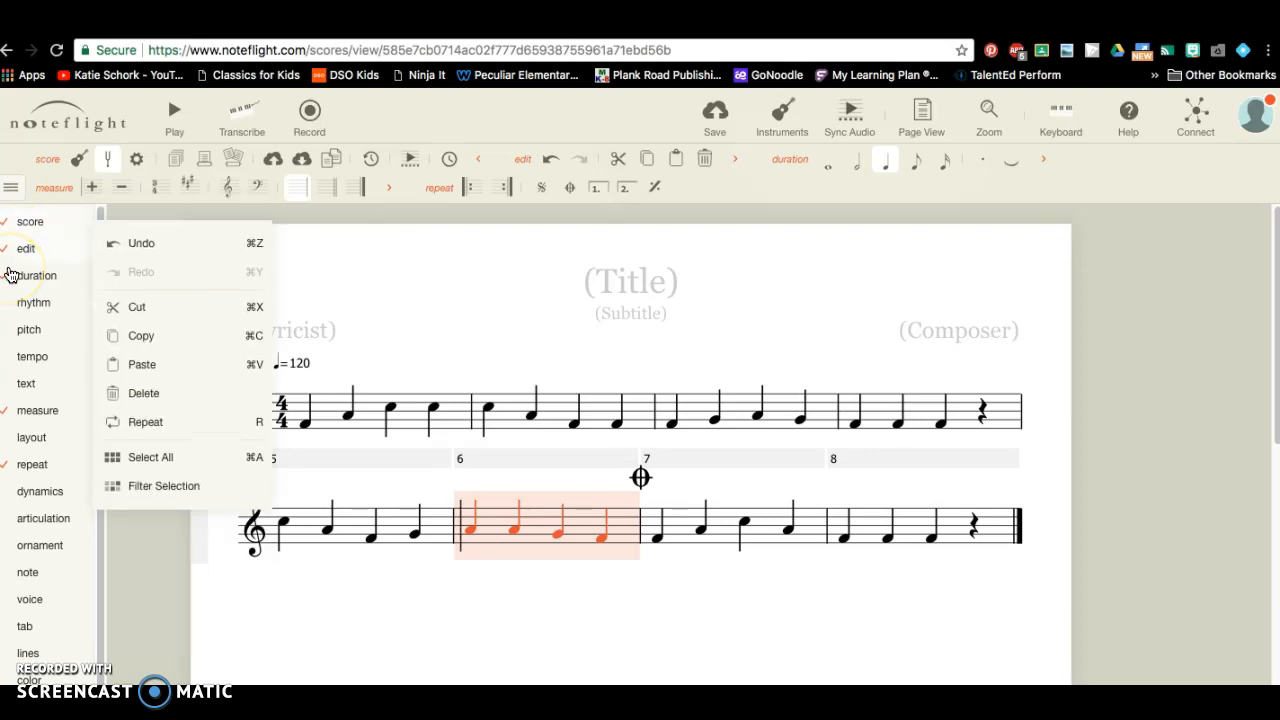
click(28, 388)
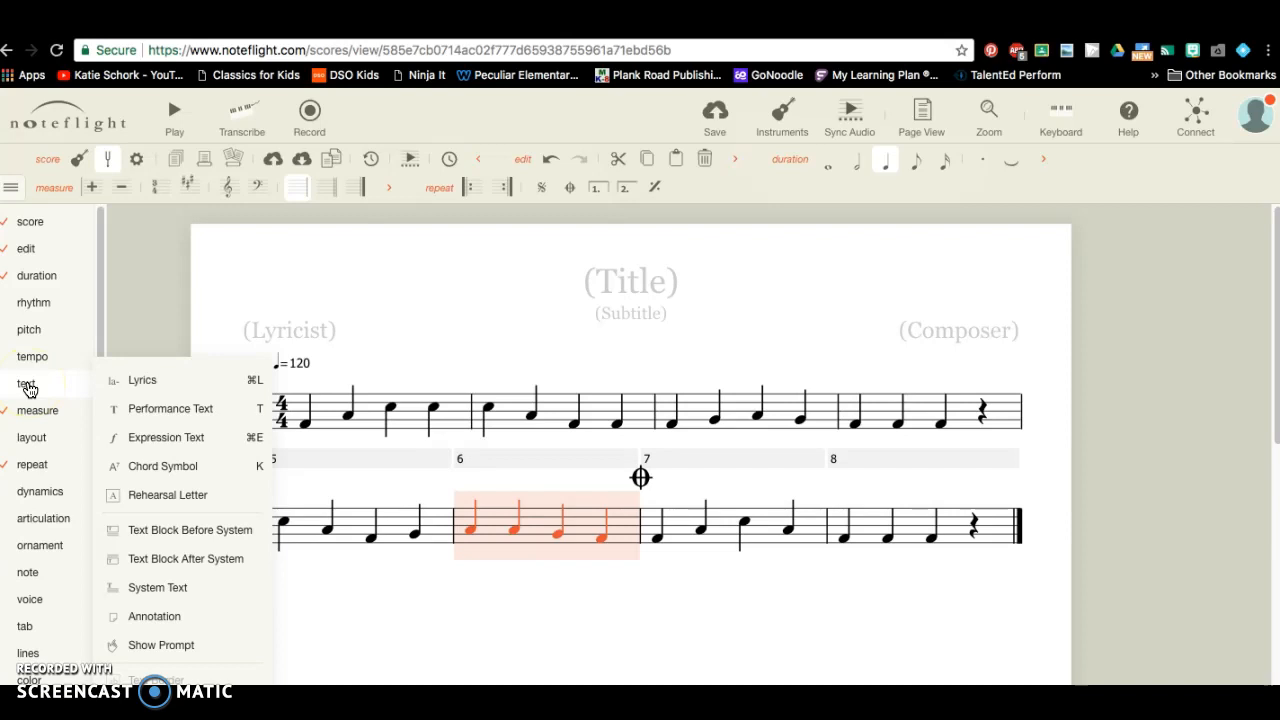
click(150, 416)
click(150, 411)
text(.C)
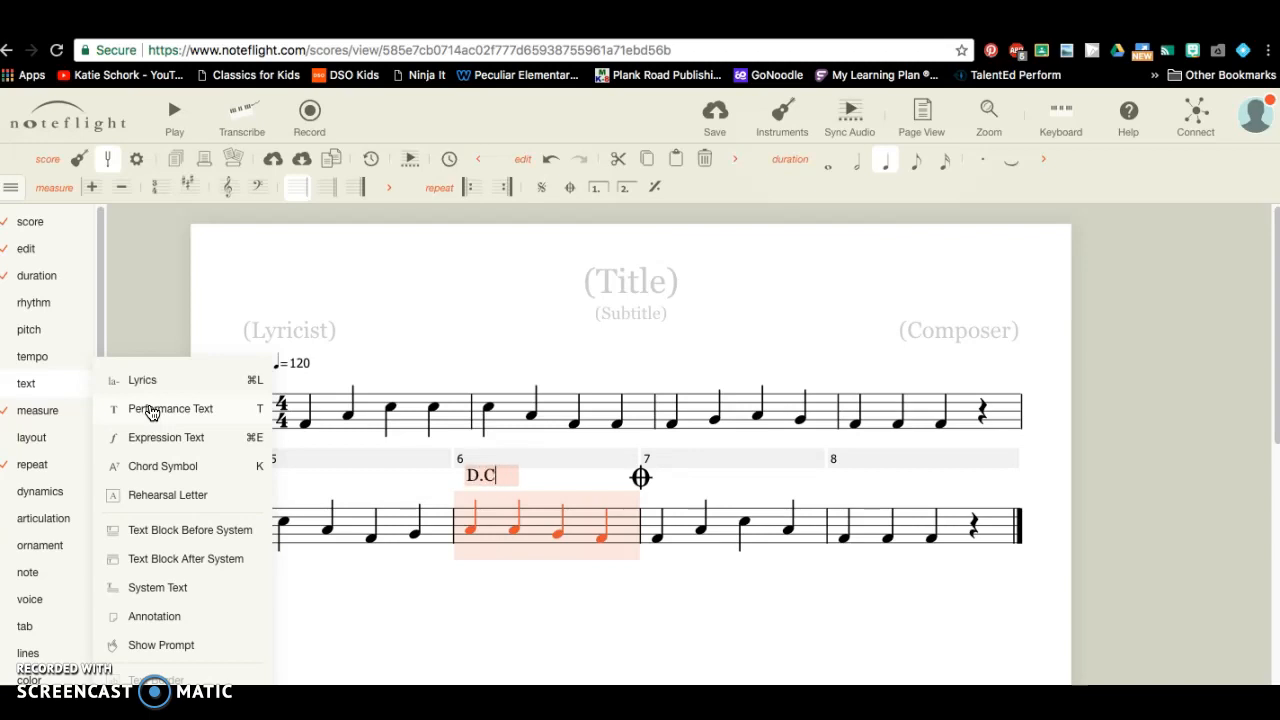
text(. al Coda)
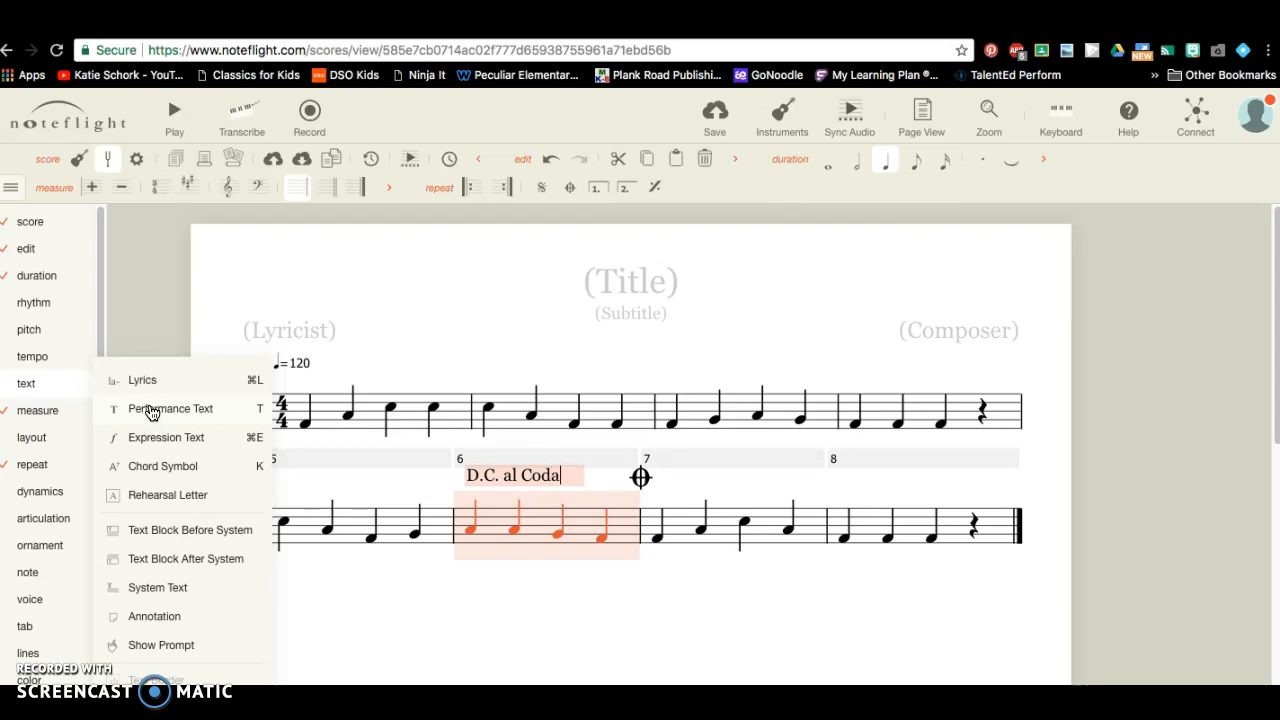
key(Return)
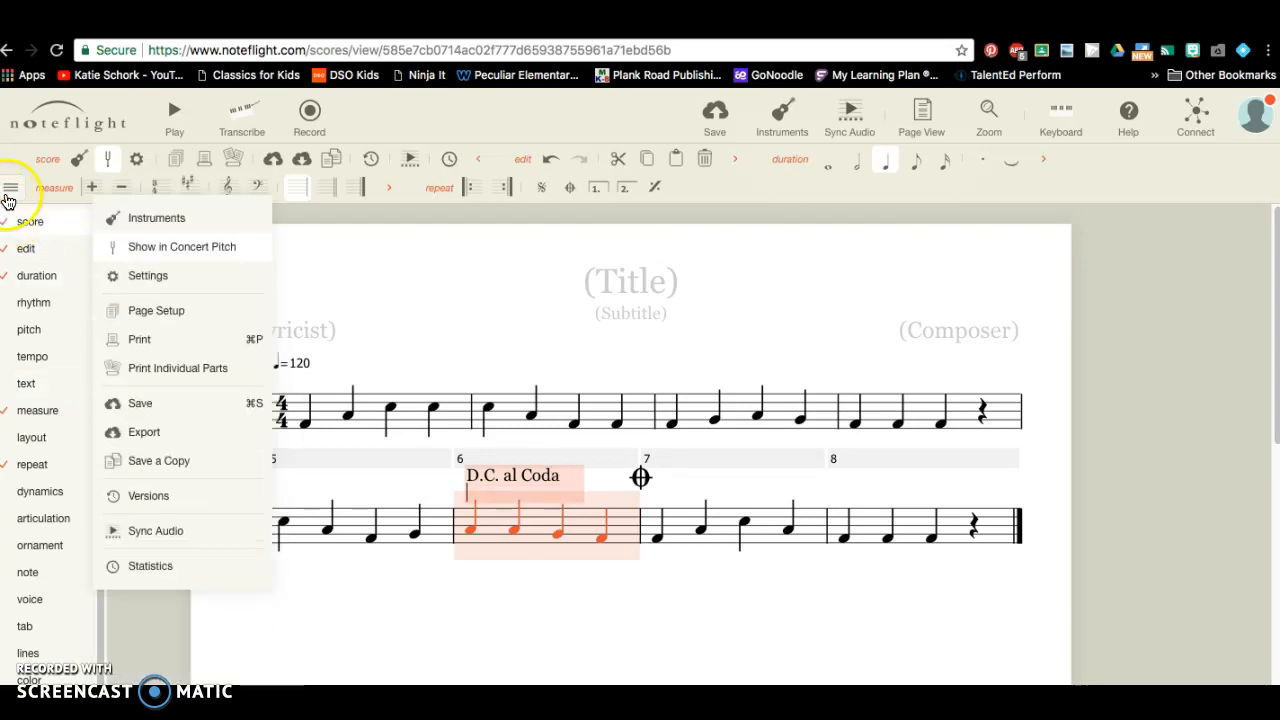
click(10, 187)
click(387, 309)
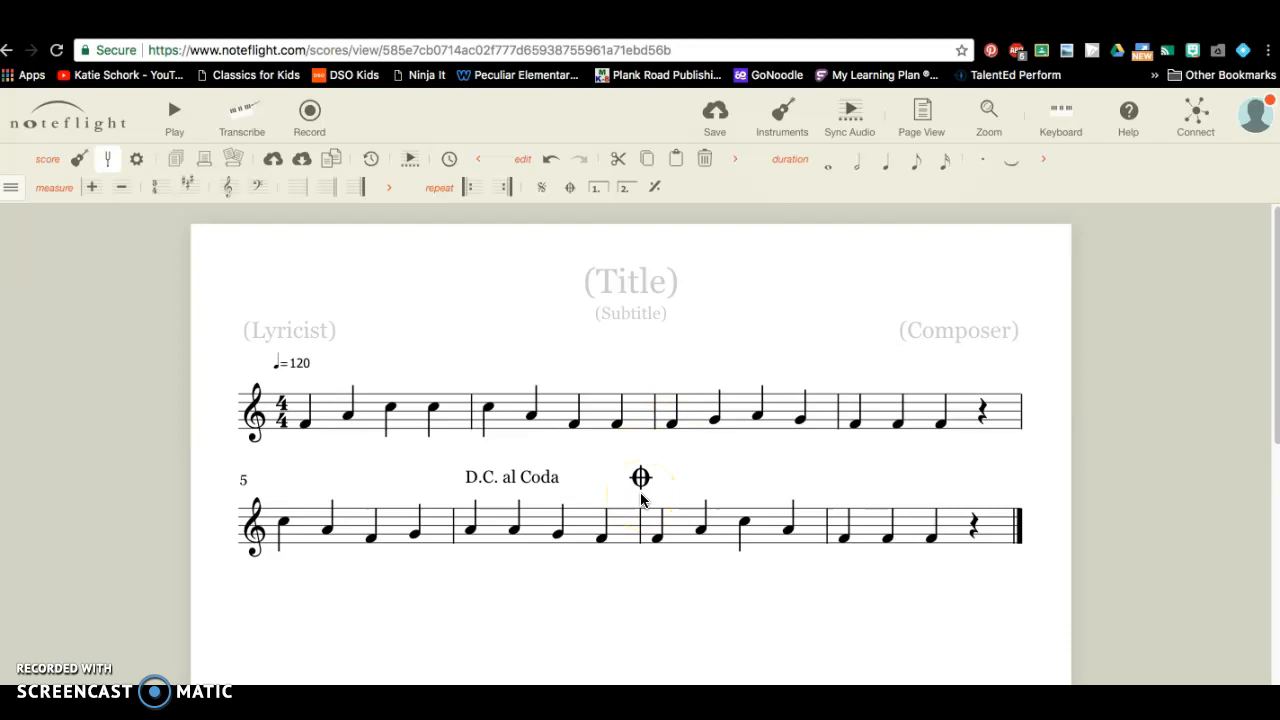
Add a coda sign above measure 3, then play the melody from measure 1.
click(690, 408)
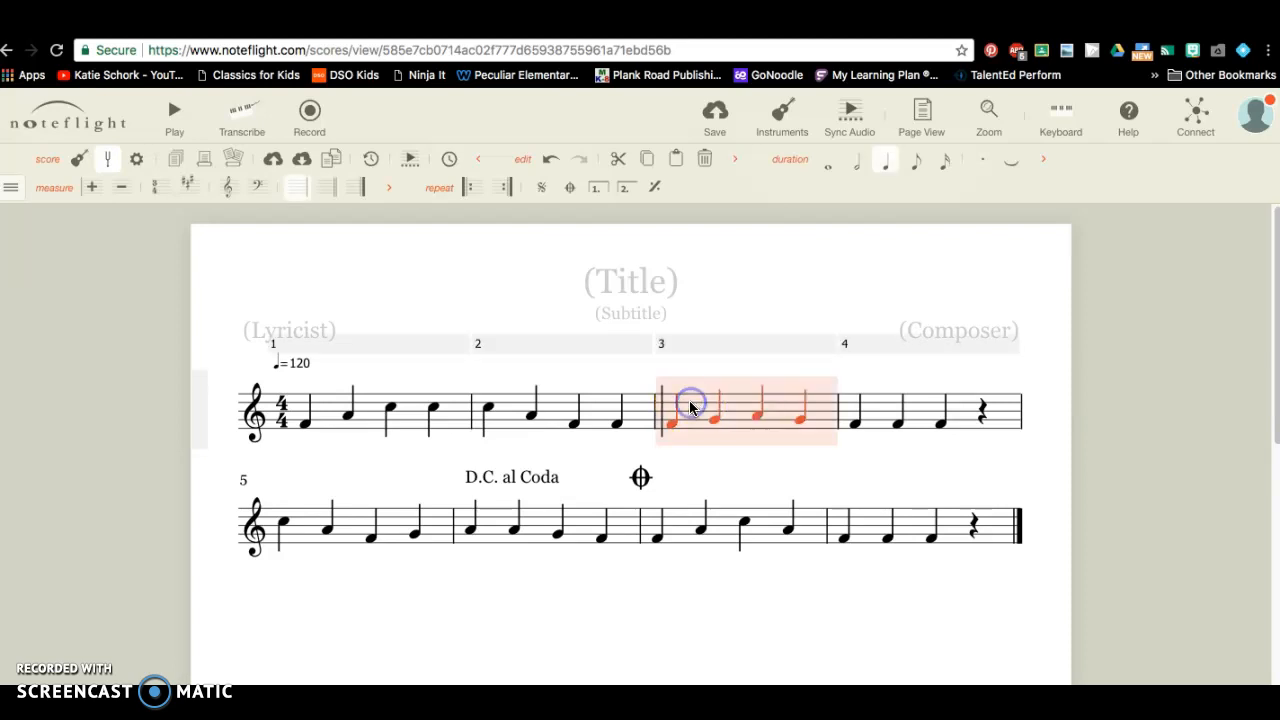
click(569, 189)
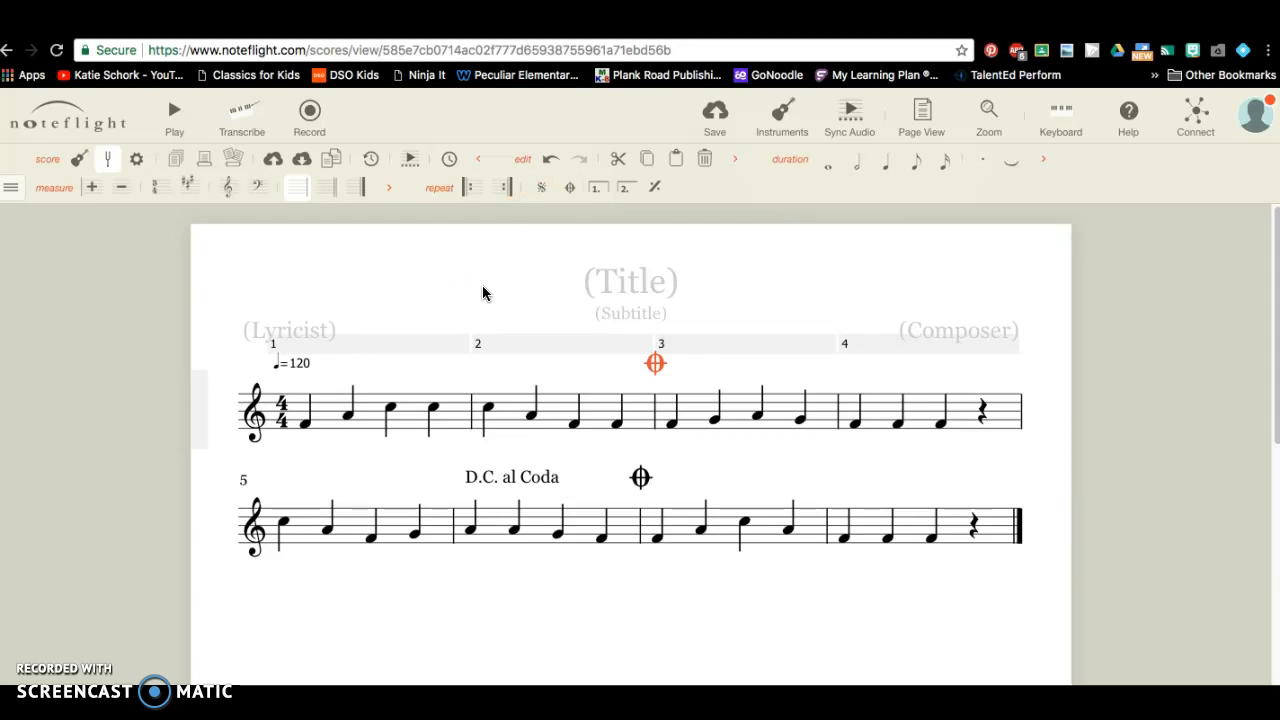
click(323, 411)
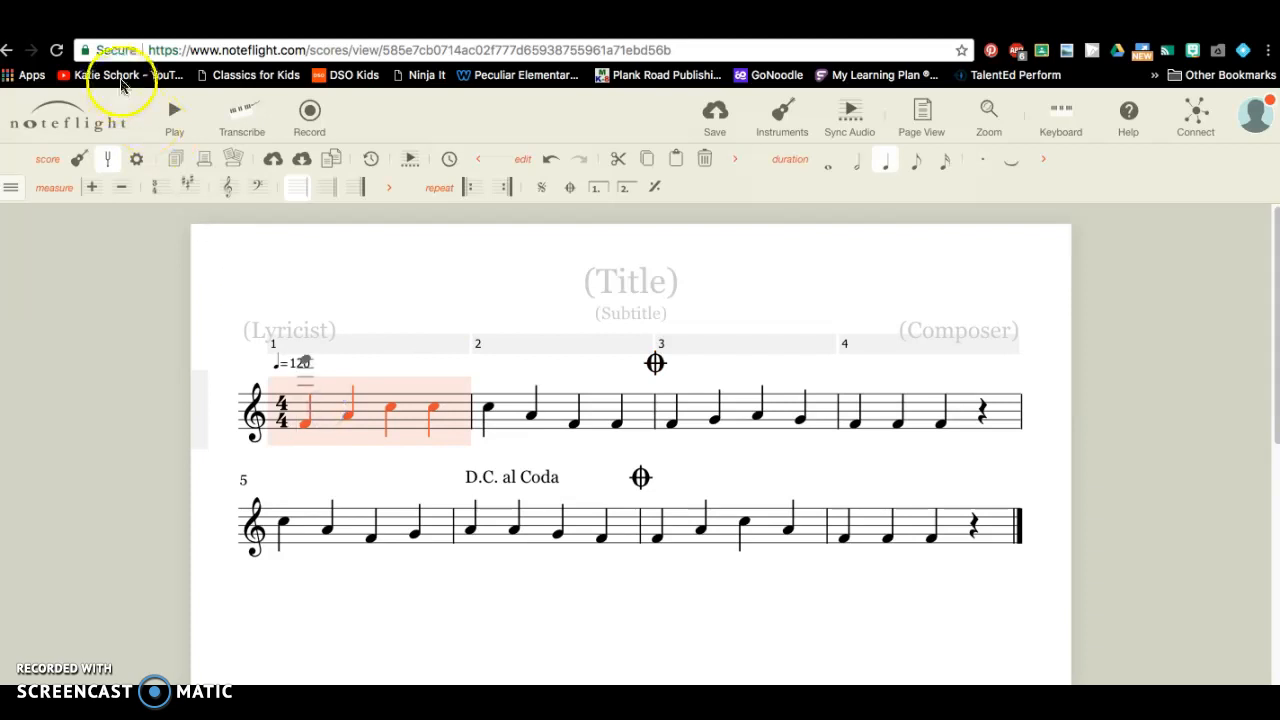
click(172, 116)
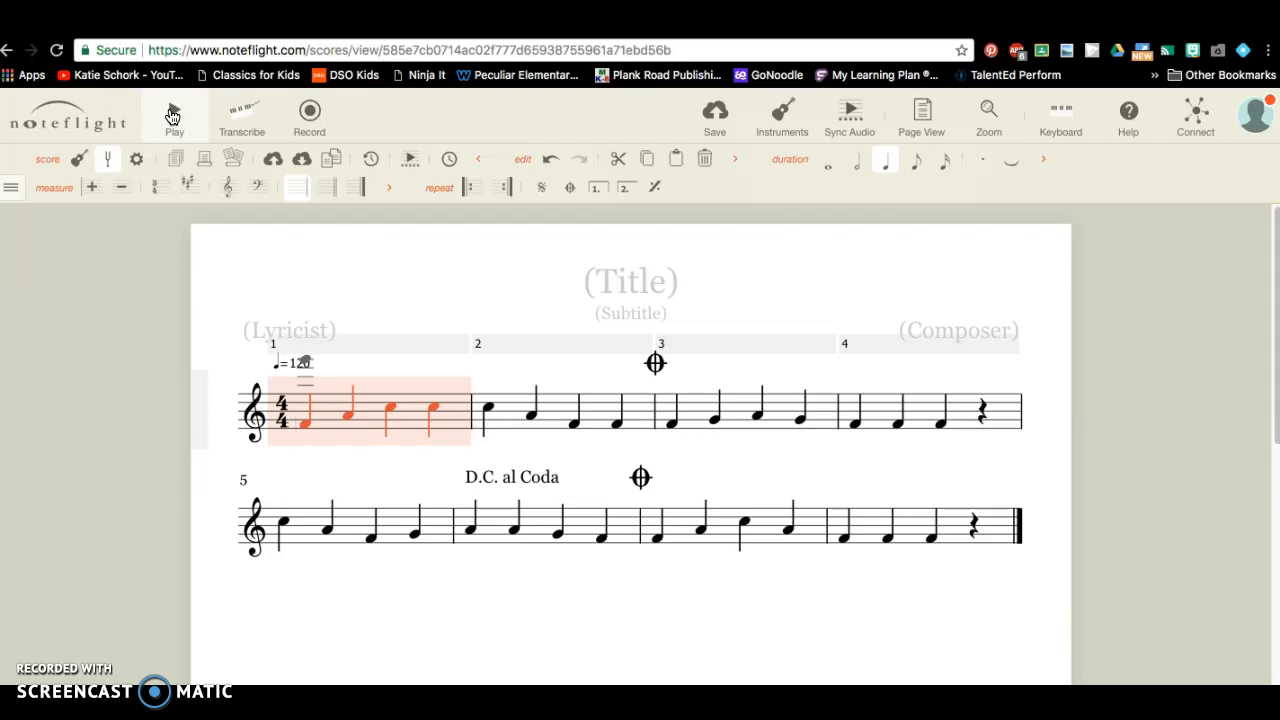
click(172, 116)
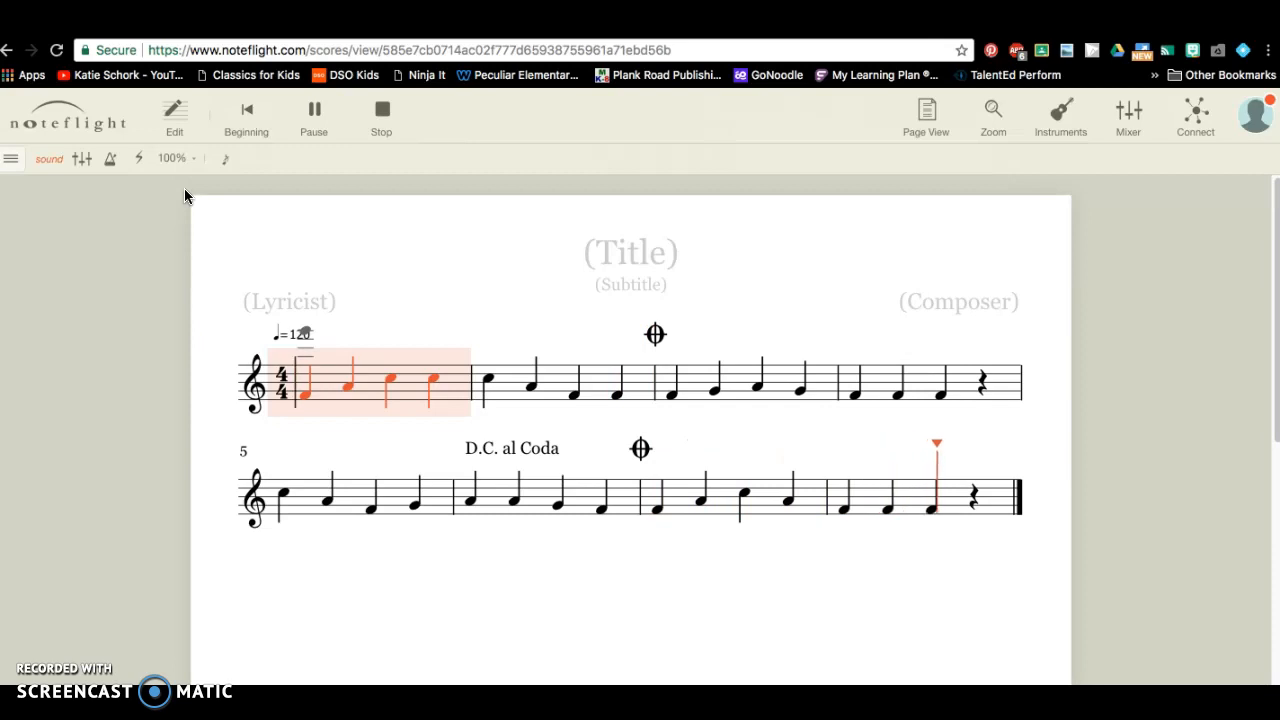
click(165, 211)
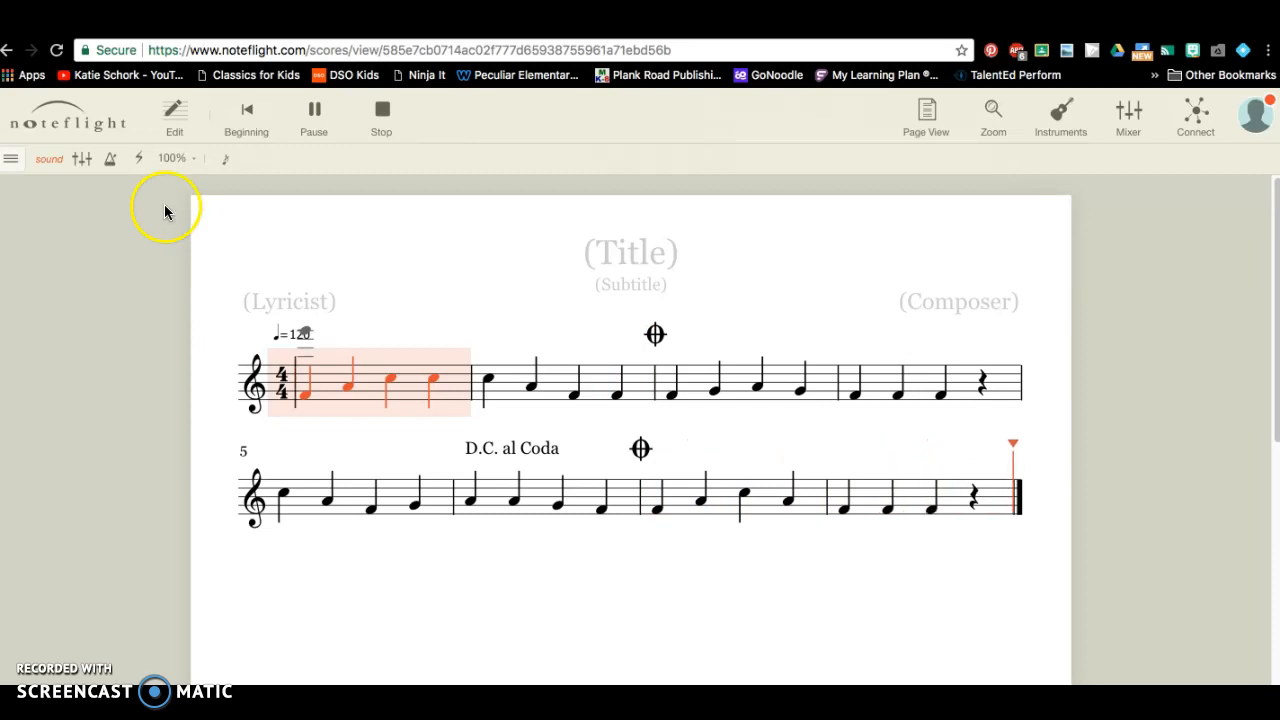
click(311, 114)
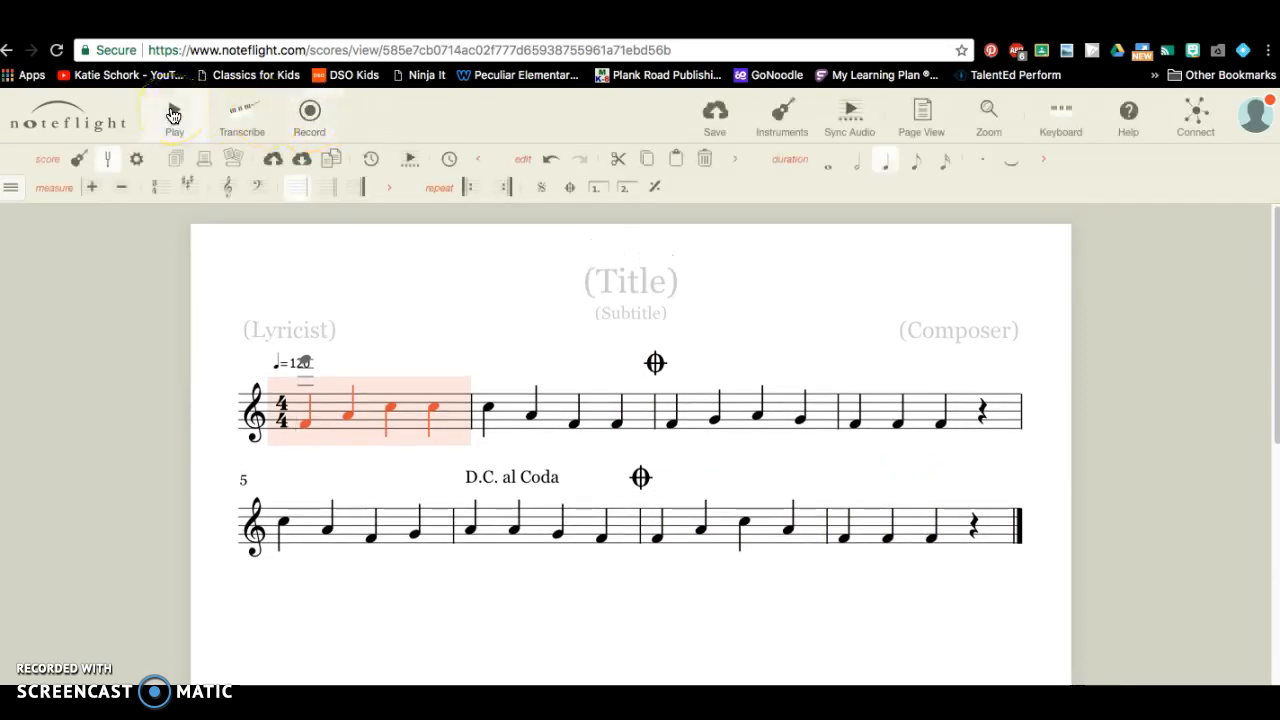